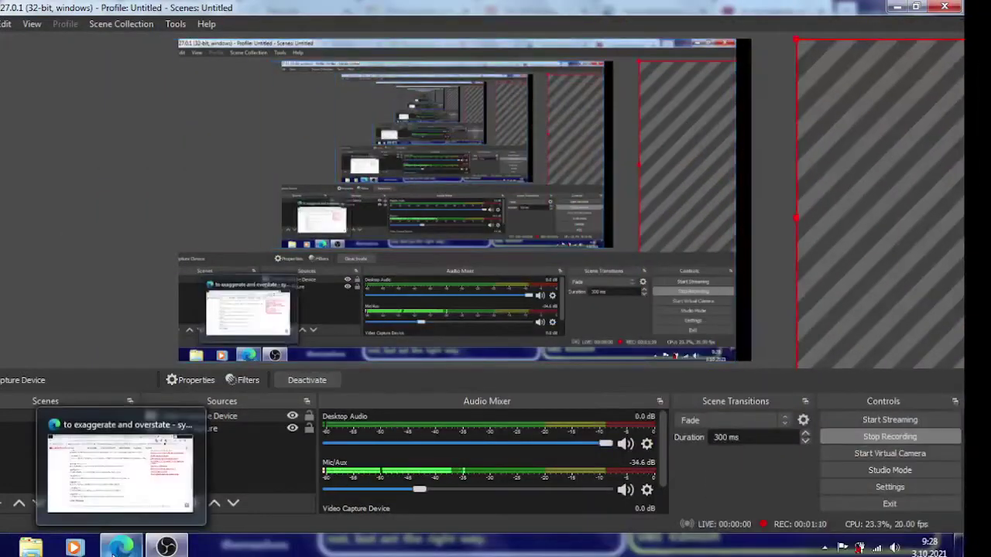
Bring the Edge window with the Macmillan thesaurus entry for exaggerate and overstate to the front
{"action": "left_click", "coordinate": [120, 547]}
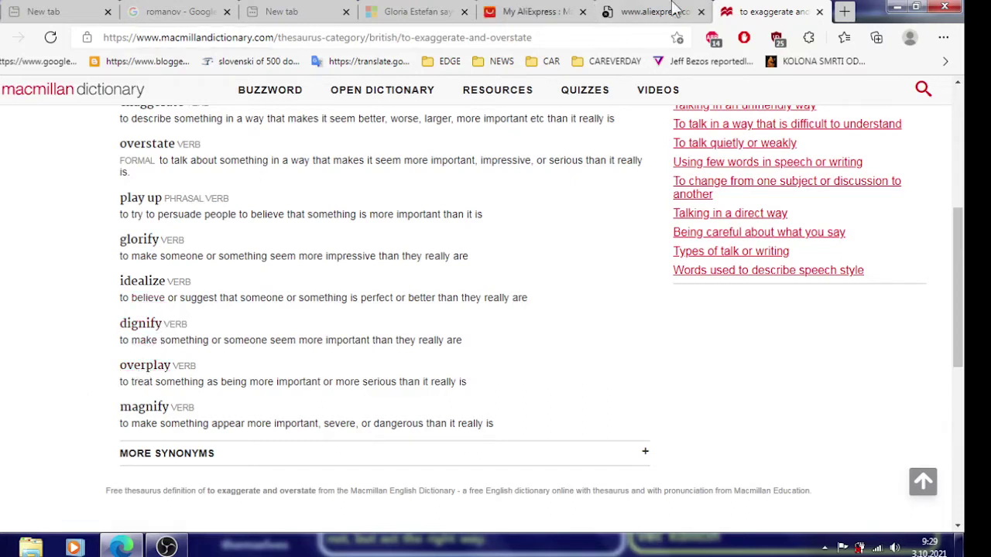
Load Google in a new tab and search for 'novo mesto'
{"action": "left_click", "coordinate": [844, 10]}
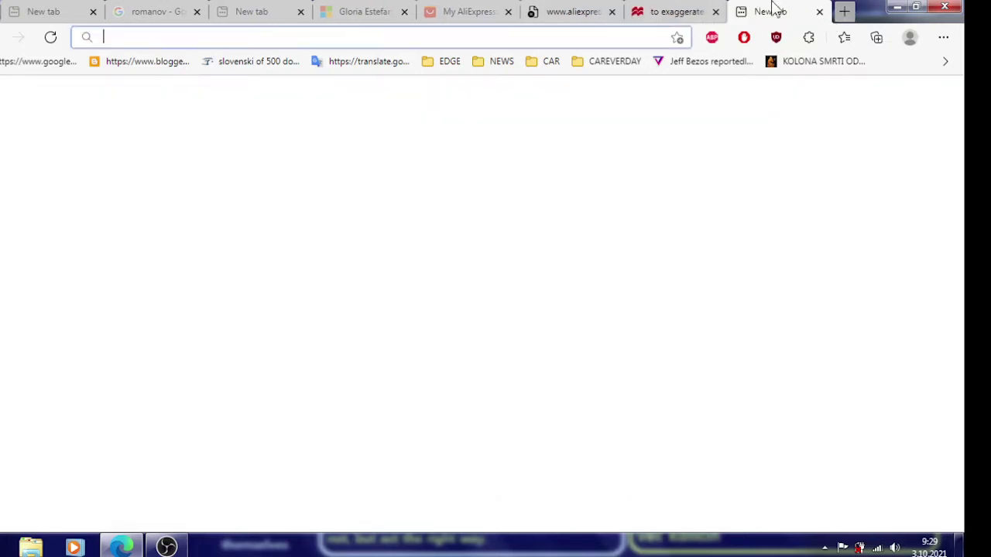
{"action": "left_click", "coordinate": [27, 66]}
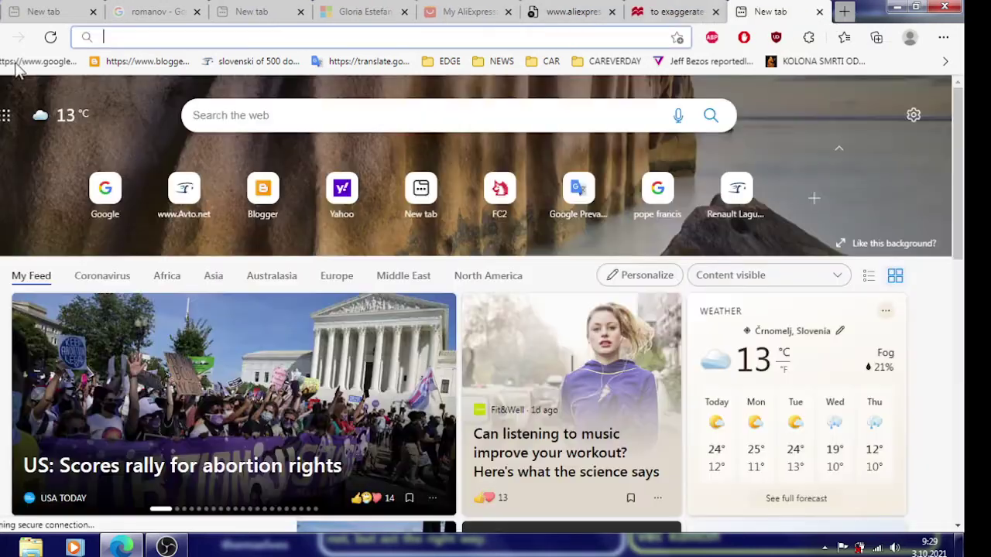
{"action": "left_click", "coordinate": [659, 15]}
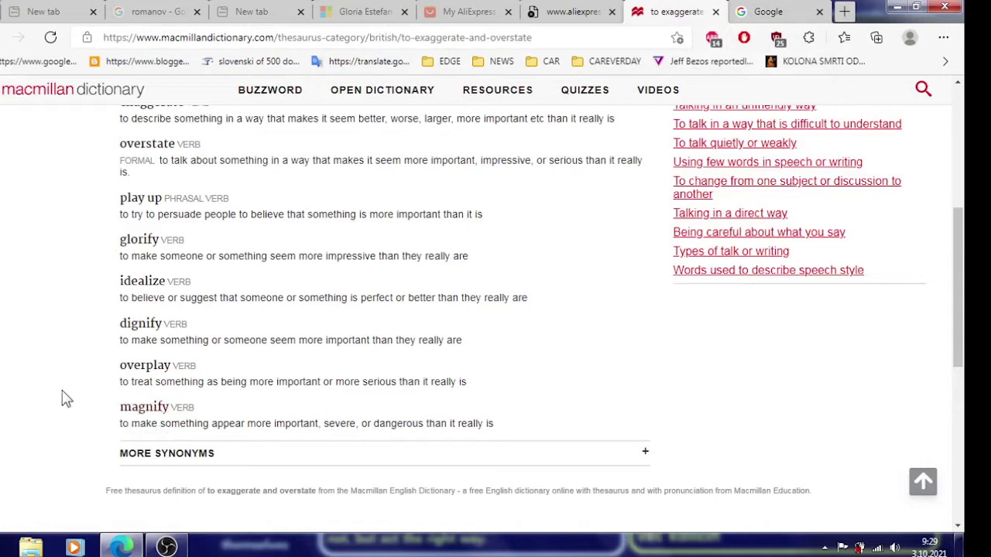
{"action": "left_click", "coordinate": [765, 14]}
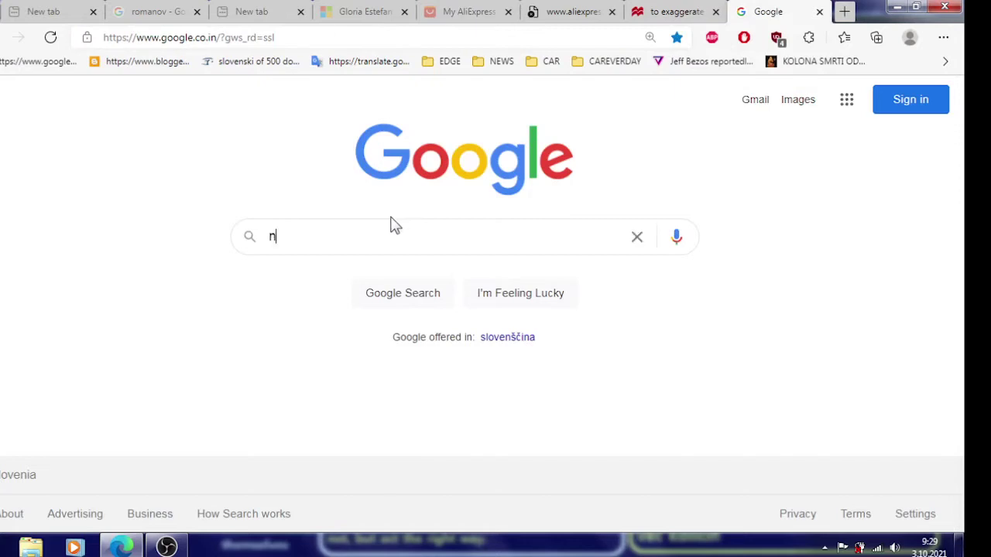
{"action": "type", "text": "ovo mesto"}
{"action": "key", "text": "Return"}
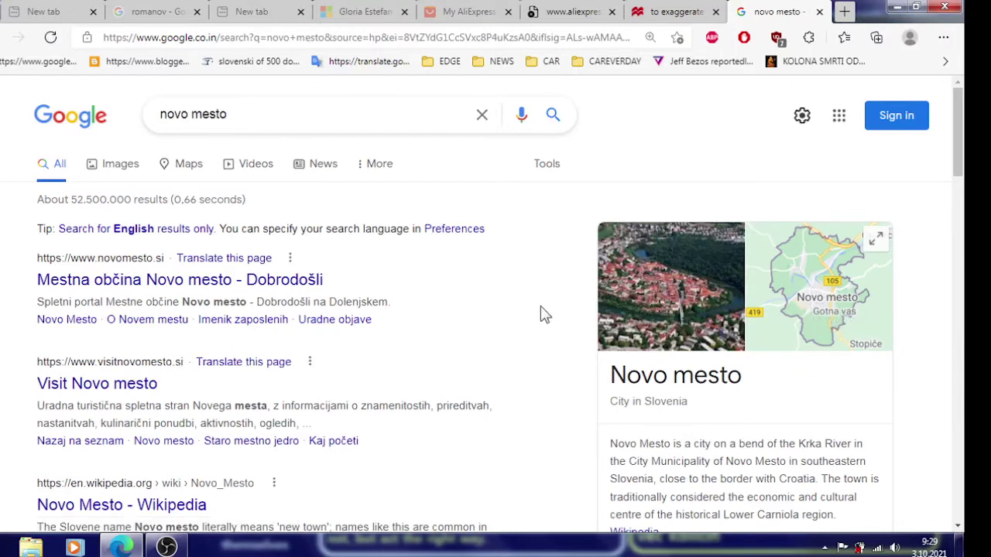
Open Novo mesto in Google Maps and pan toward the Krka river, testing a pin near Cerovci
{"action": "left_click", "coordinate": [813, 298]}
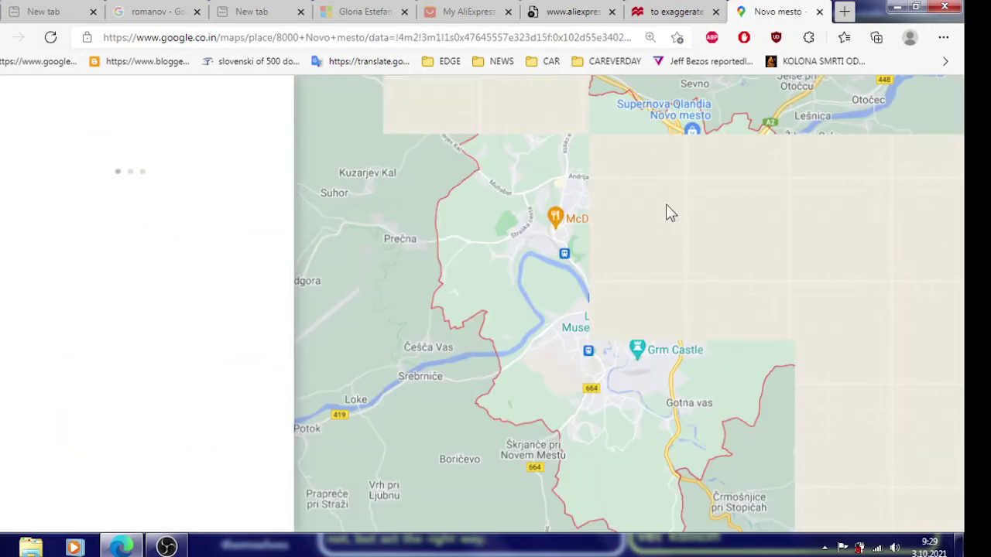
{"action": "left_click_drag", "start_coordinate": [797, 193], "coordinate": [596, 267]}
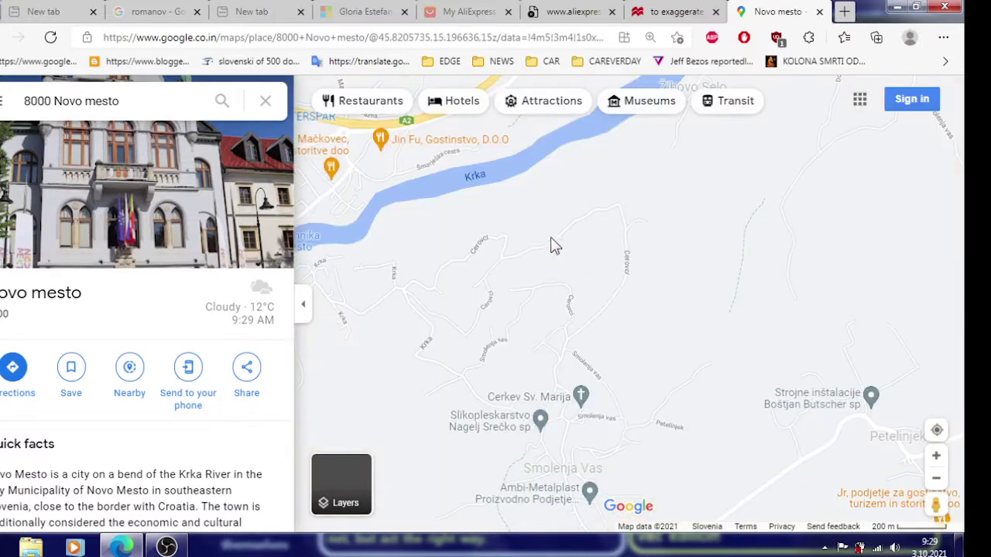
{"action": "left_click_drag", "start_coordinate": [551, 243], "coordinate": [670, 320]}
{"action": "left_click", "coordinate": [667, 313]}
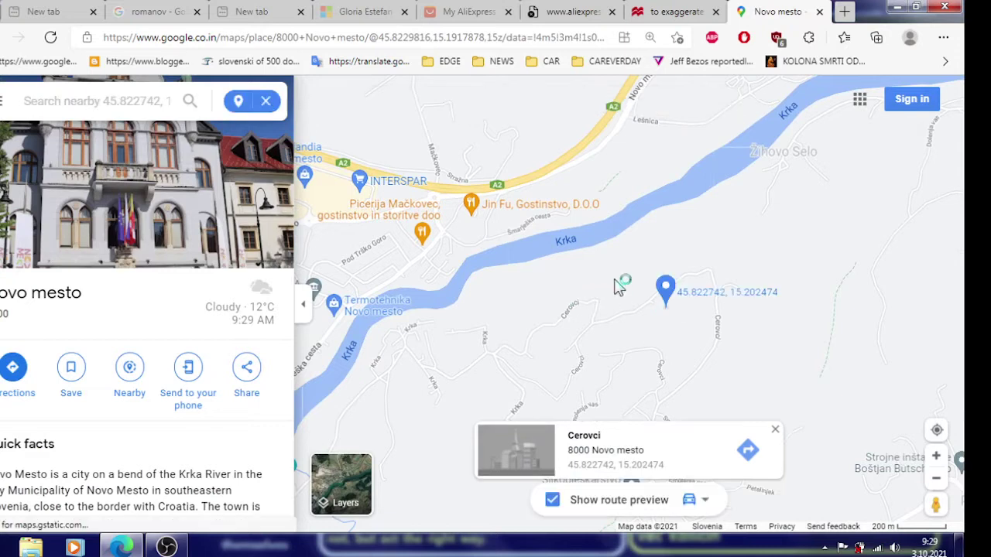
{"action": "left_click_drag", "start_coordinate": [555, 302], "coordinate": [627, 277]}
{"action": "scroll", "coordinate": [629, 282], "scroll_direction": "up", "scroll_amount": 2}
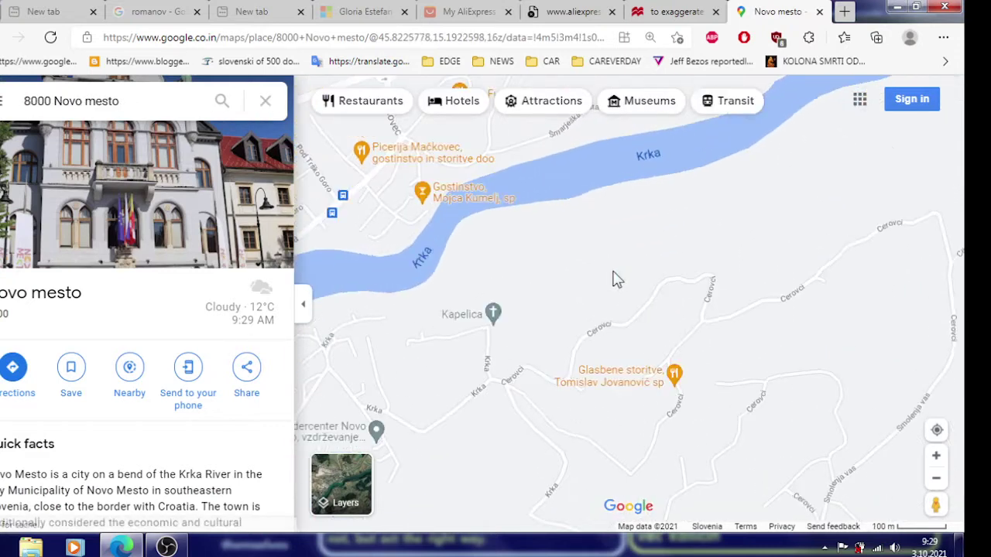
Follow the river downstream past Grad Graben and drop a pin on Ragovo street
{"action": "left_click_drag", "start_coordinate": [524, 267], "coordinate": [700, 223]}
{"action": "scroll", "coordinate": [700, 223], "scroll_direction": "up", "scroll_amount": 2}
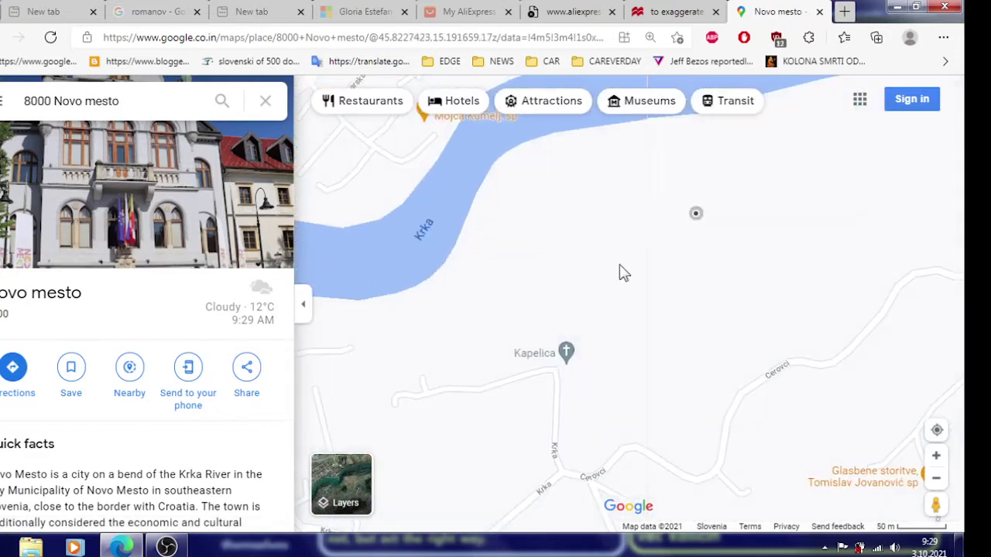
{"action": "scroll", "coordinate": [622, 271], "scroll_direction": "down", "scroll_amount": 1}
{"action": "scroll", "coordinate": [621, 279], "scroll_direction": "down", "scroll_amount": 2}
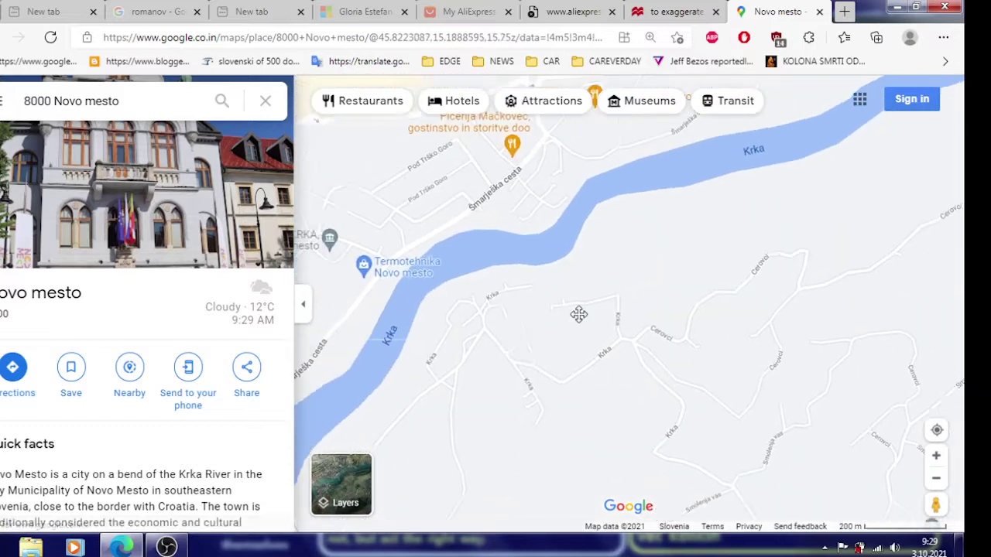
{"action": "scroll", "coordinate": [580, 315], "scroll_direction": "left", "scroll_amount": 3}
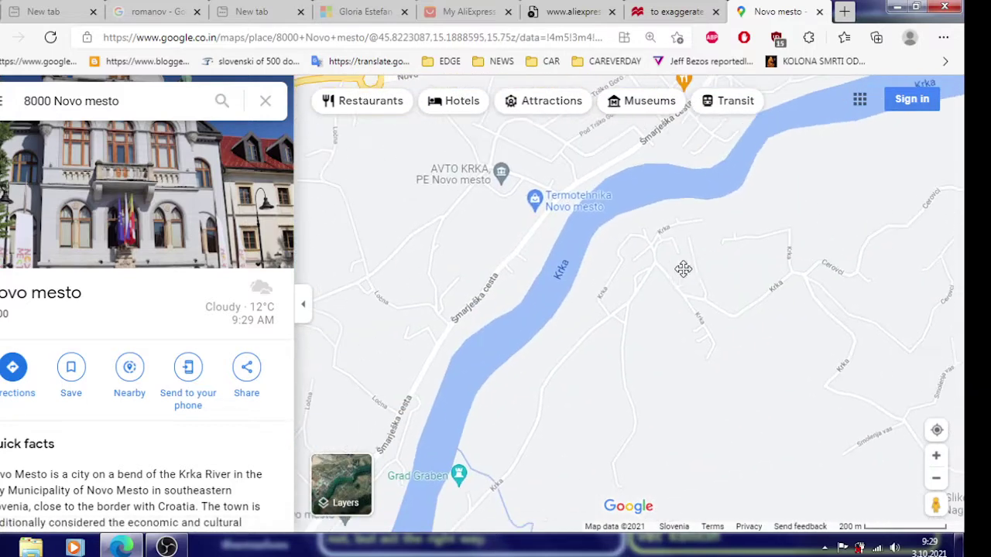
{"action": "left_click", "coordinate": [580, 338]}
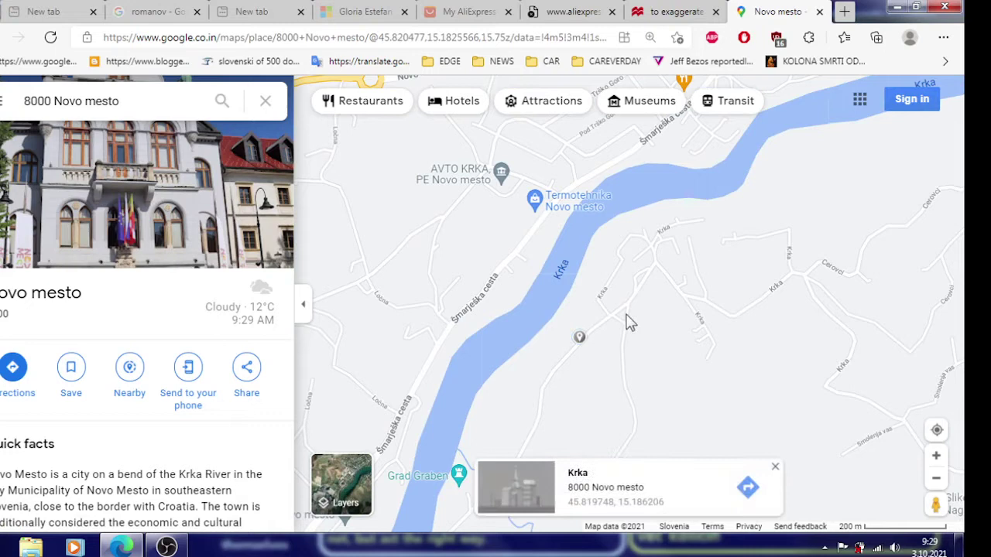
{"action": "mouse_move", "coordinate": [662, 343]}
{"action": "left_mouse_down"}
{"action": "mouse_move", "coordinate": [639, 280]}
{"action": "mouse_move", "coordinate": [718, 224]}
{"action": "left_mouse_up"}
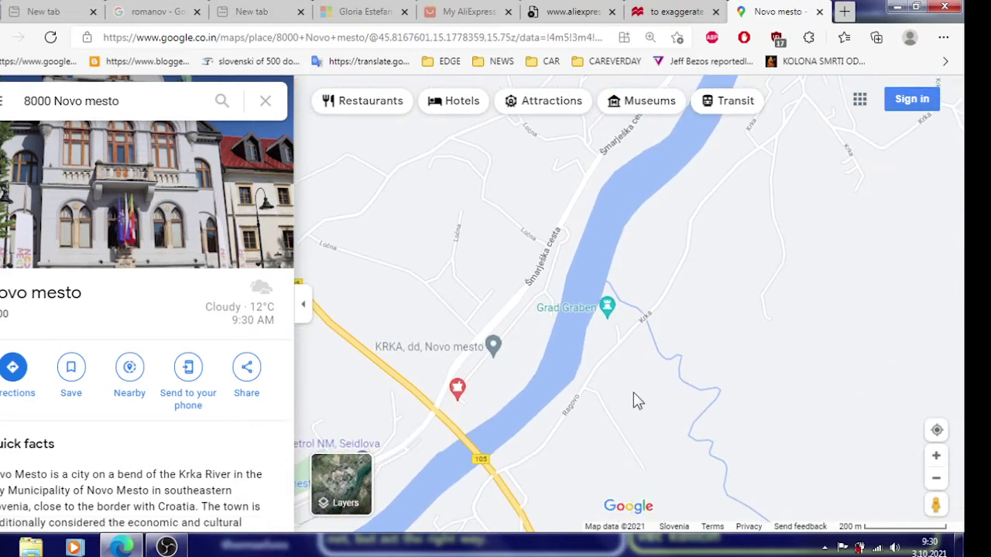
{"action": "left_click_drag", "start_coordinate": [635, 400], "coordinate": [677, 350]}
{"action": "scroll", "coordinate": [609, 333], "scroll_direction": "up", "scroll_amount": 2}
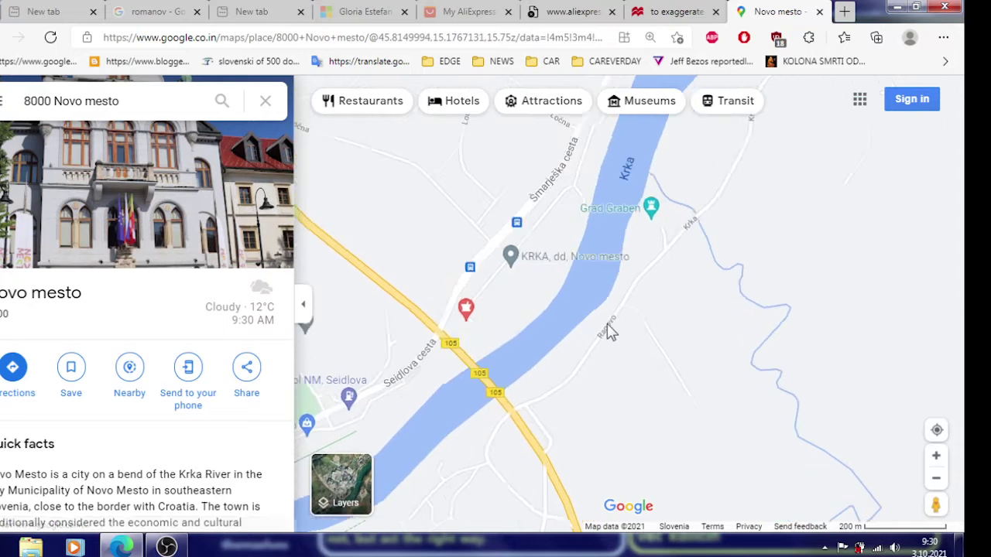
{"action": "scroll", "coordinate": [609, 333], "scroll_direction": "up", "scroll_amount": 1}
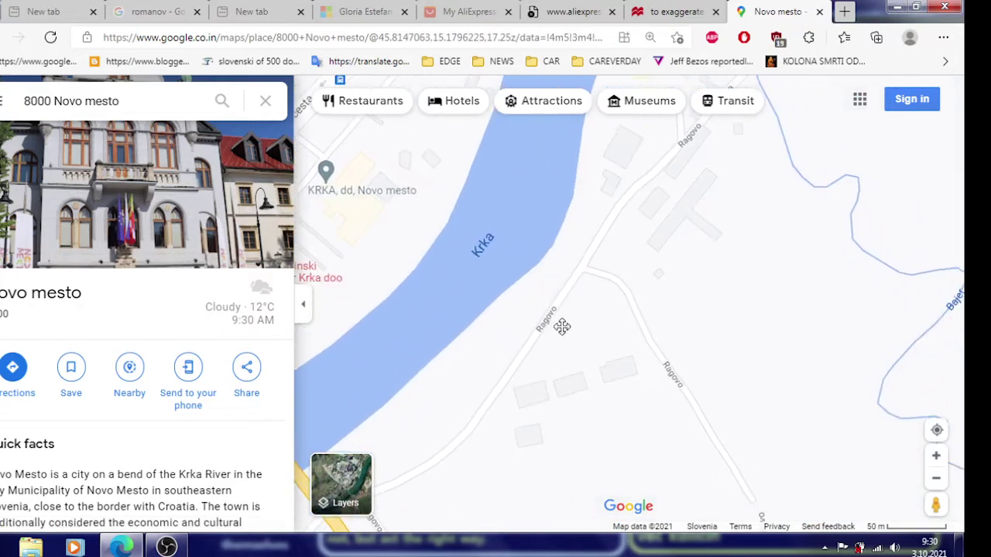
{"action": "scroll", "coordinate": [562, 332], "scroll_direction": "up", "scroll_amount": 1}
{"action": "scroll", "coordinate": [560, 339], "scroll_direction": "up", "scroll_amount": 2}
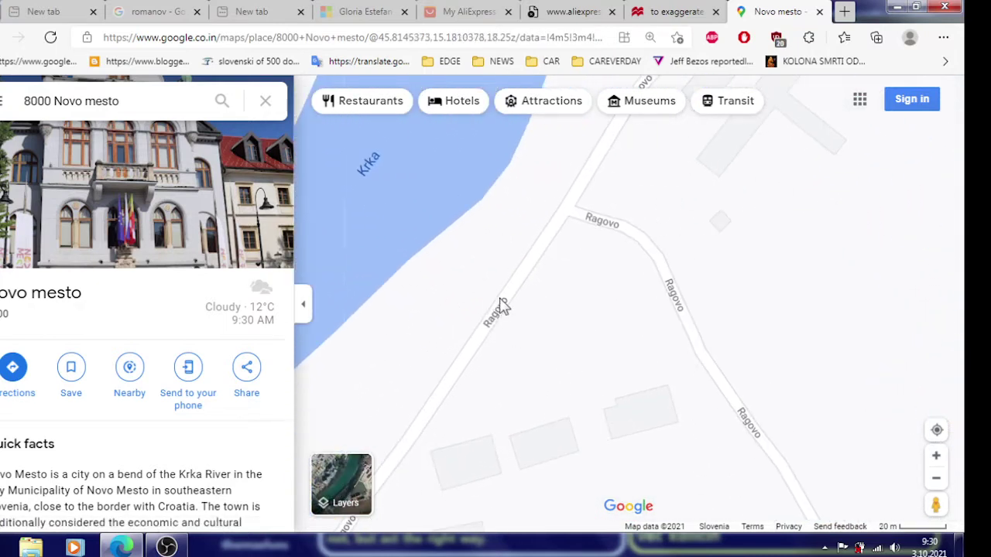
{"action": "left_click", "coordinate": [504, 302]}
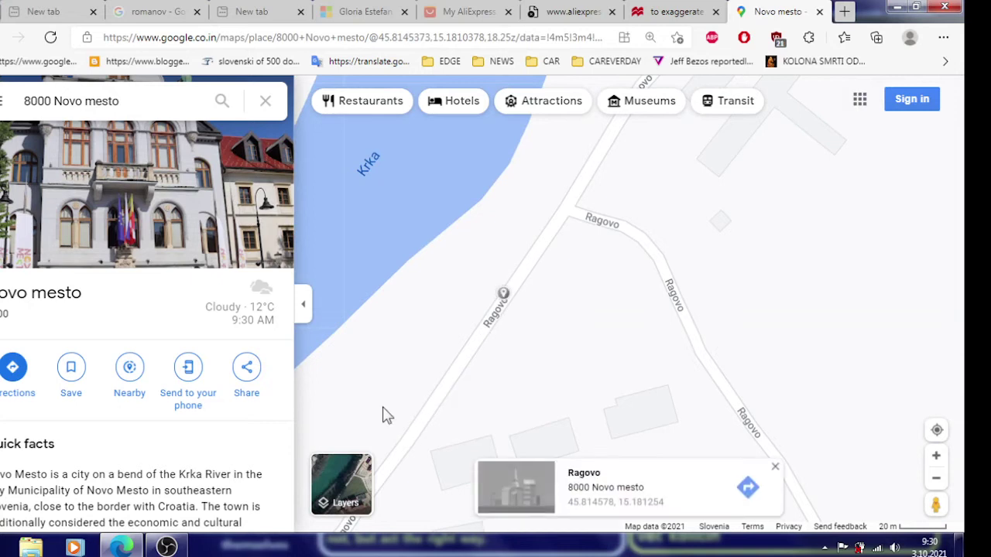
{"action": "key", "text": "super"}
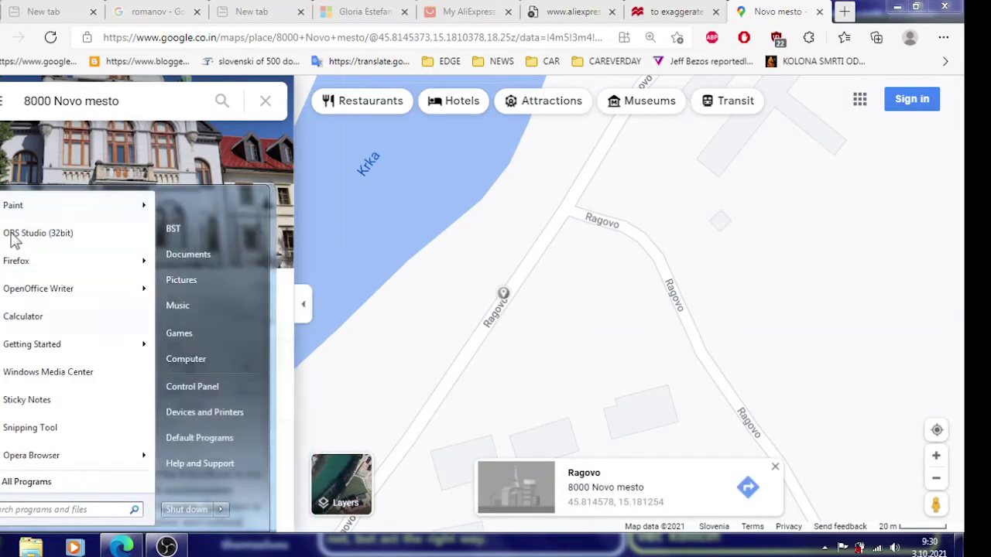
Start Paint with a blank canvas zoomed to 200%
{"action": "left_click", "coordinate": [17, 209]}
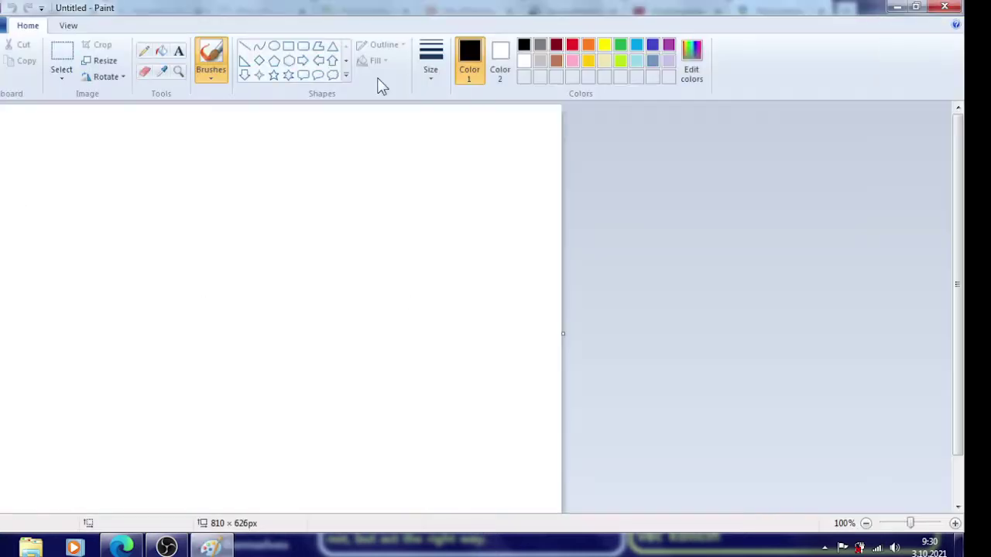
{"action": "left_click", "coordinate": [68, 25]}
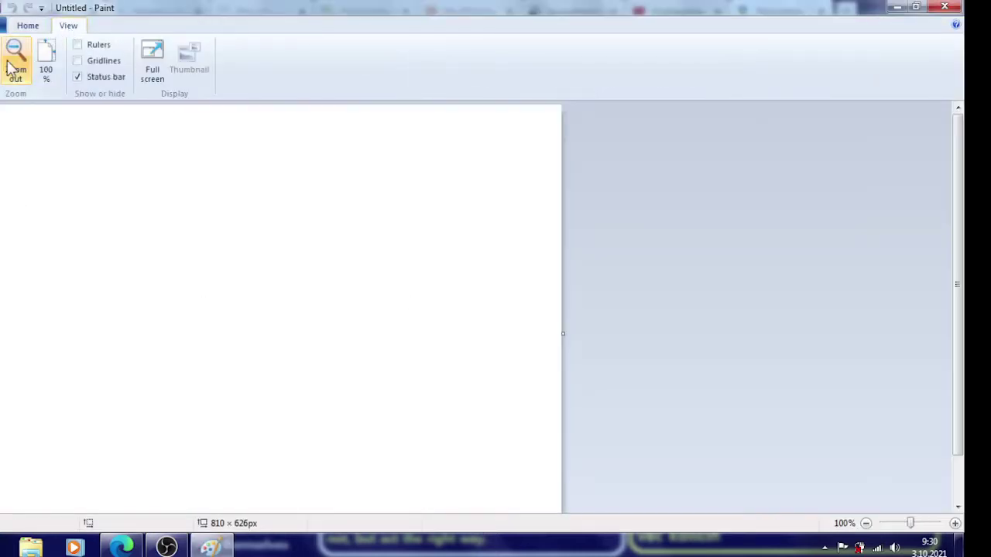
{"action": "left_click", "coordinate": [8, 58]}
{"action": "left_click", "coordinate": [29, 26]}
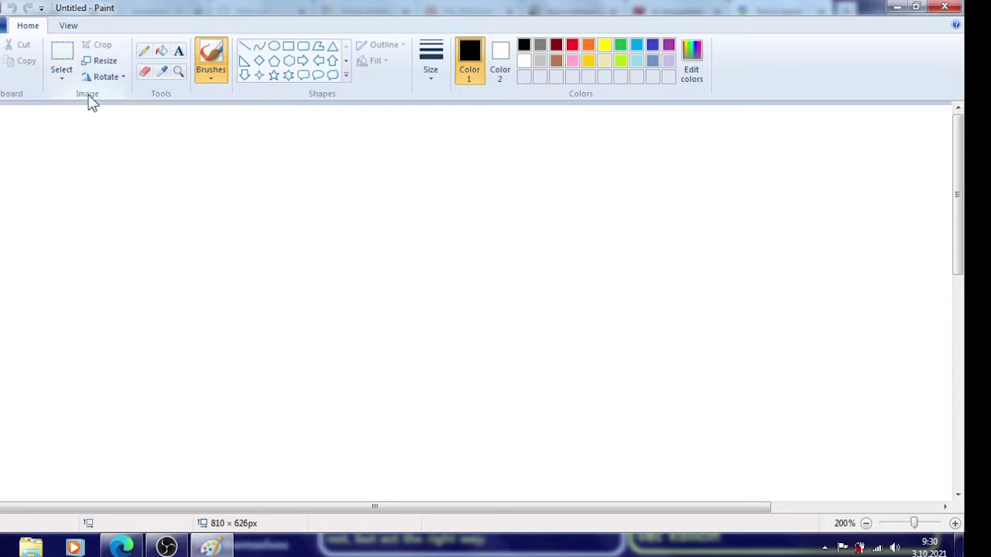
Place 'Time' and '1335' on two lines near the top left, and set Color 2 to black
{"action": "left_click", "coordinate": [178, 51]}
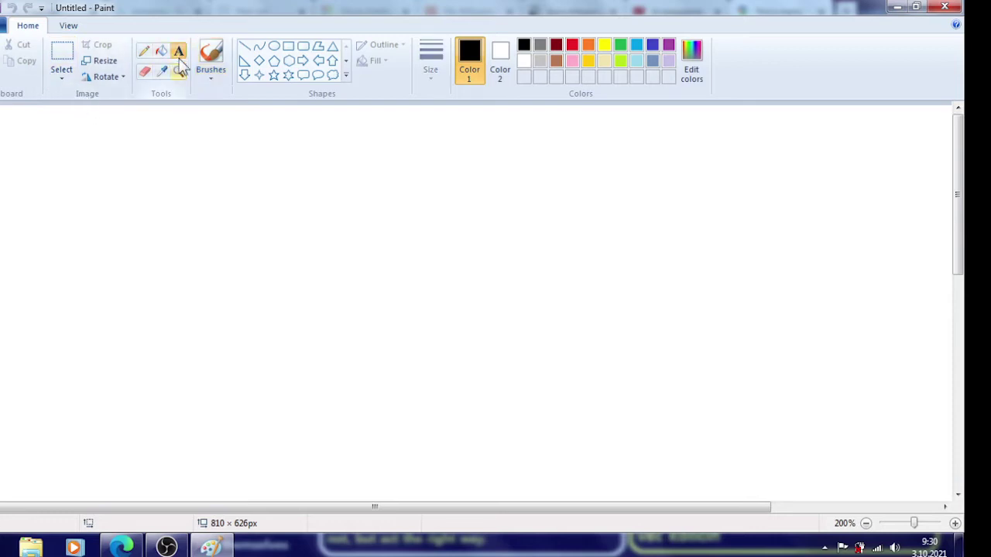
{"action": "left_click", "coordinate": [190, 156]}
{"action": "type", "text": "T"}
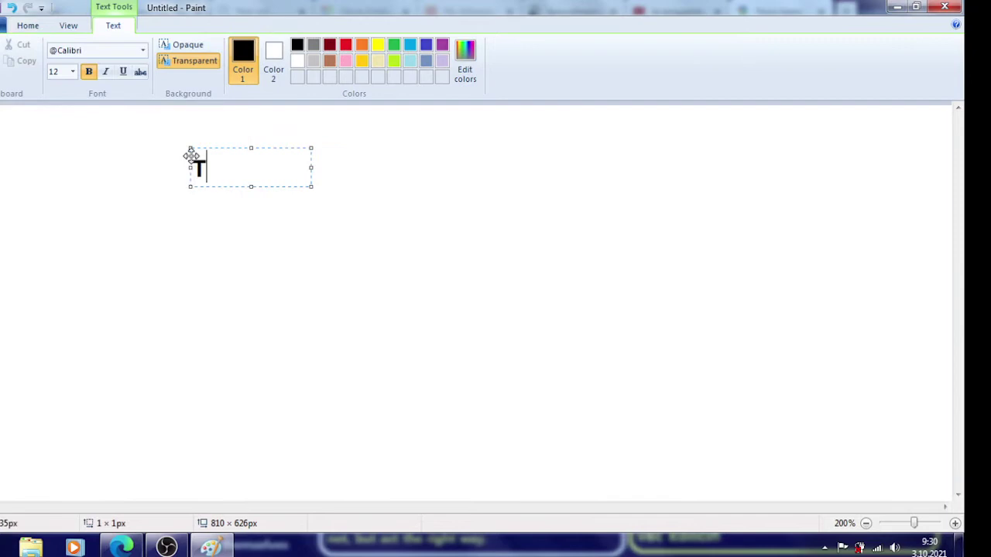
{"action": "type", "text": "ime"}
{"action": "key", "text": "Return"}
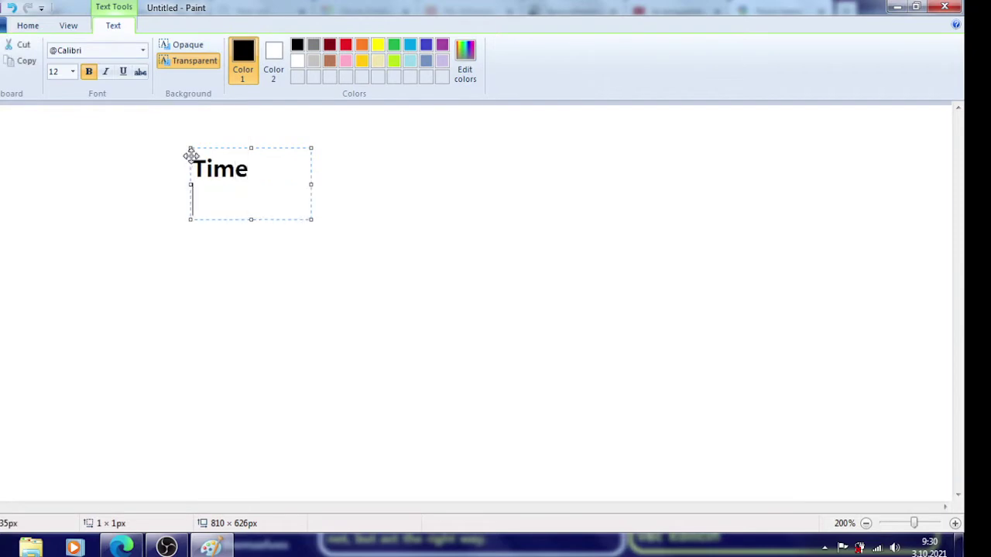
{"action": "type", "text": "1335"}
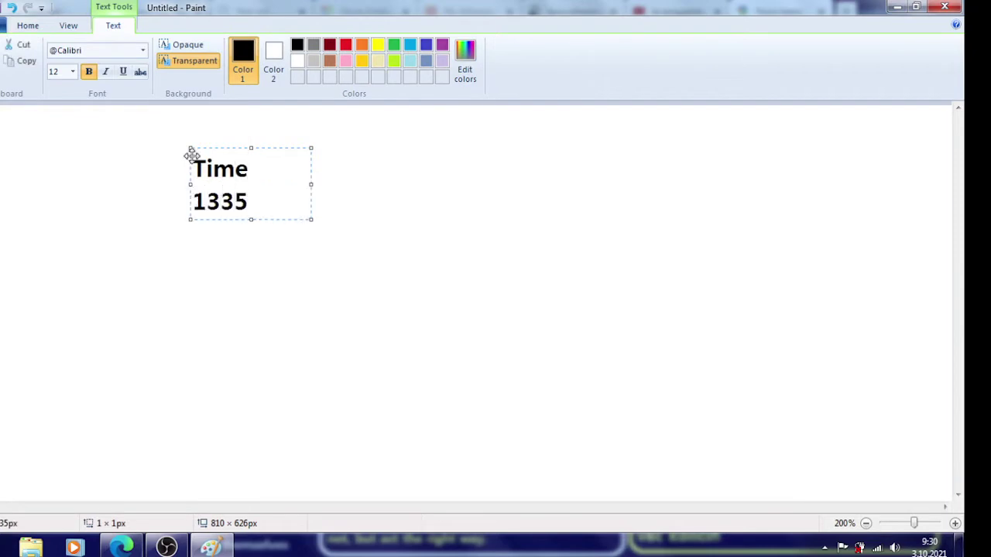
{"action": "left_click_drag", "start_coordinate": [270, 148], "coordinate": [270, 115]}
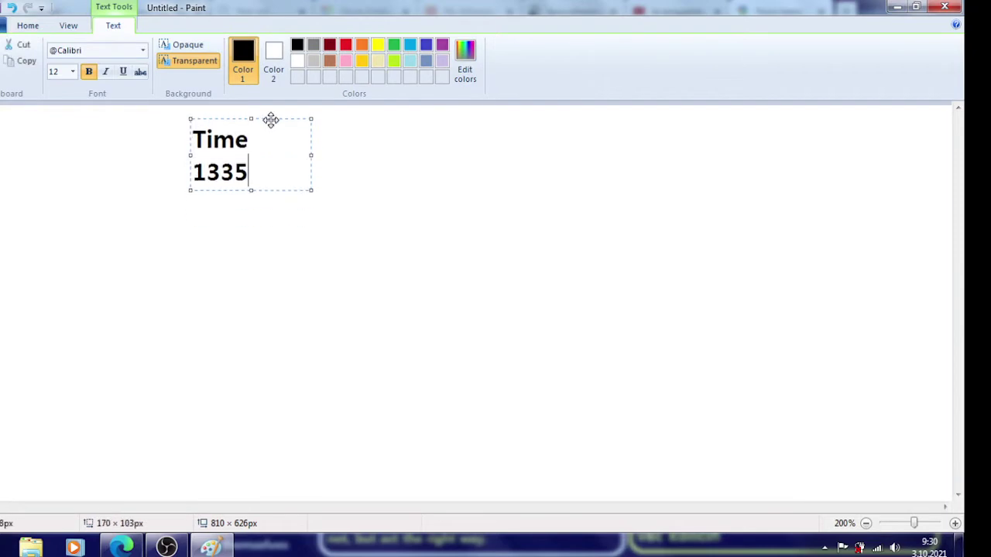
{"action": "left_click", "coordinate": [367, 173]}
{"action": "left_click", "coordinate": [500, 62]}
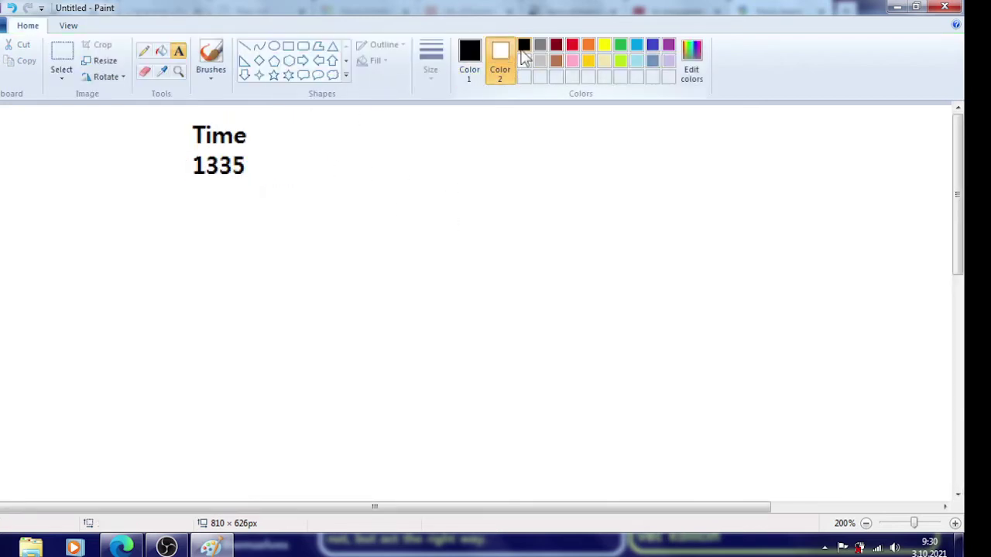
{"action": "left_click", "coordinate": [526, 47]}
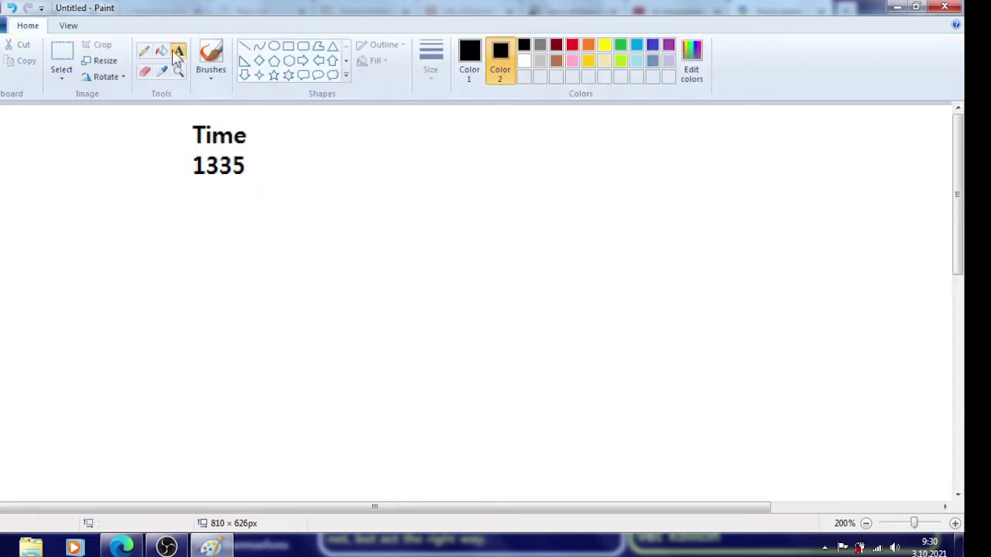
Paint thick black eraser strokes: the left road edge and the forked figure on the right
{"action": "left_click", "coordinate": [143, 74]}
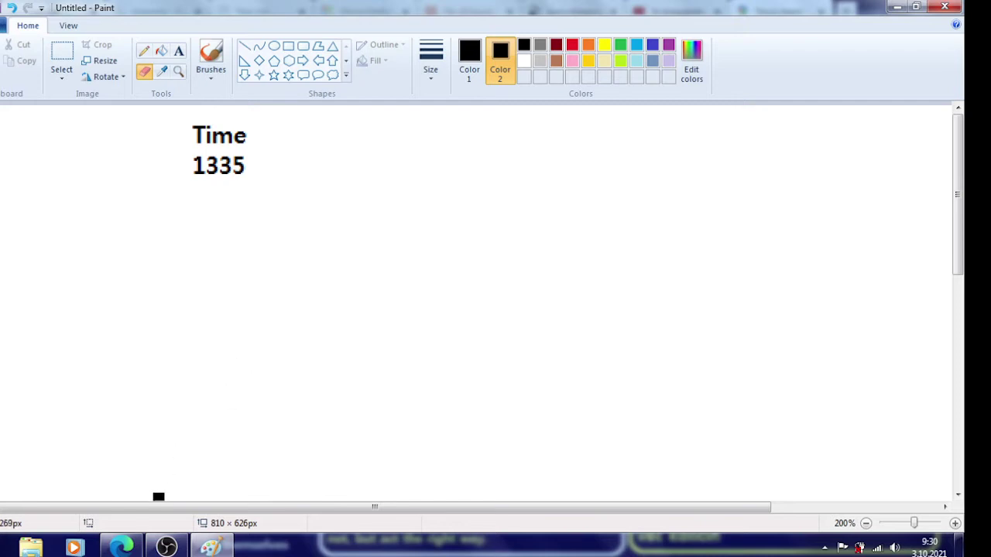
{"action": "mouse_move", "coordinate": [299, 332]}
{"action": "left_mouse_down"}
{"action": "mouse_move", "coordinate": [294, 426]}
{"action": "mouse_move", "coordinate": [304, 453]}
{"action": "left_mouse_up"}
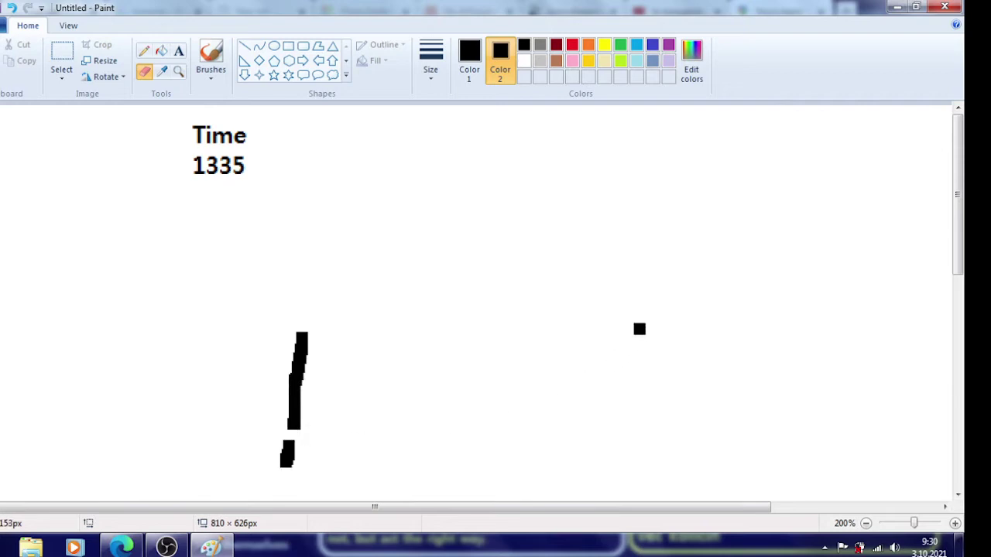
{"action": "left_click_drag", "start_coordinate": [639, 329], "coordinate": [660, 461]}
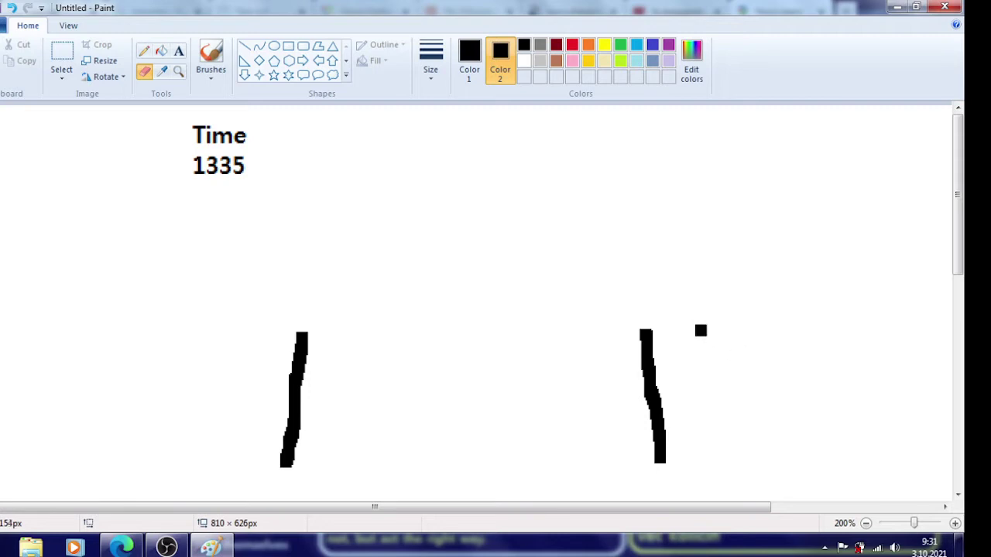
{"action": "left_click_drag", "start_coordinate": [696, 333], "coordinate": [707, 406]}
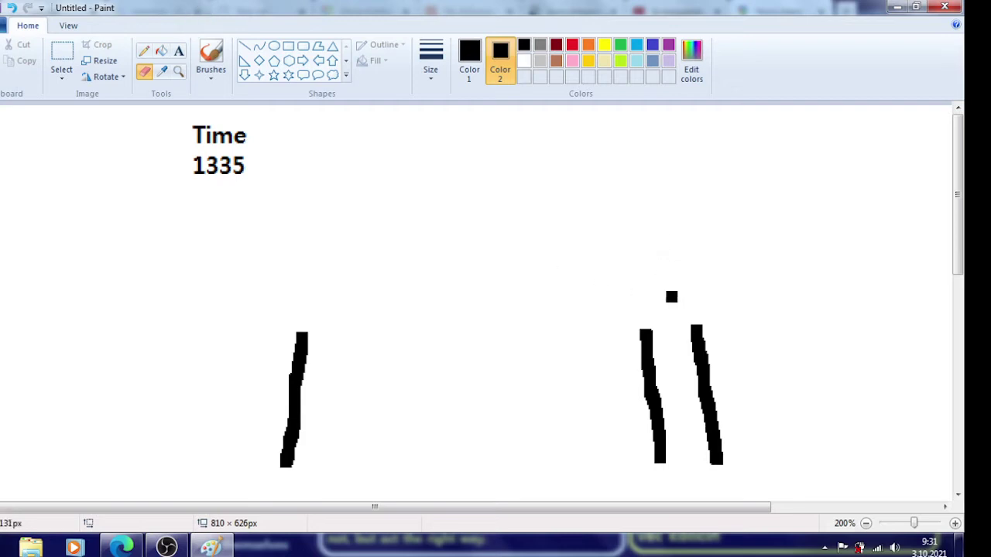
{"action": "mouse_move", "coordinate": [664, 268]}
{"action": "left_mouse_down"}
{"action": "mouse_move", "coordinate": [681, 350]}
{"action": "mouse_move", "coordinate": [712, 311]}
{"action": "left_mouse_up"}
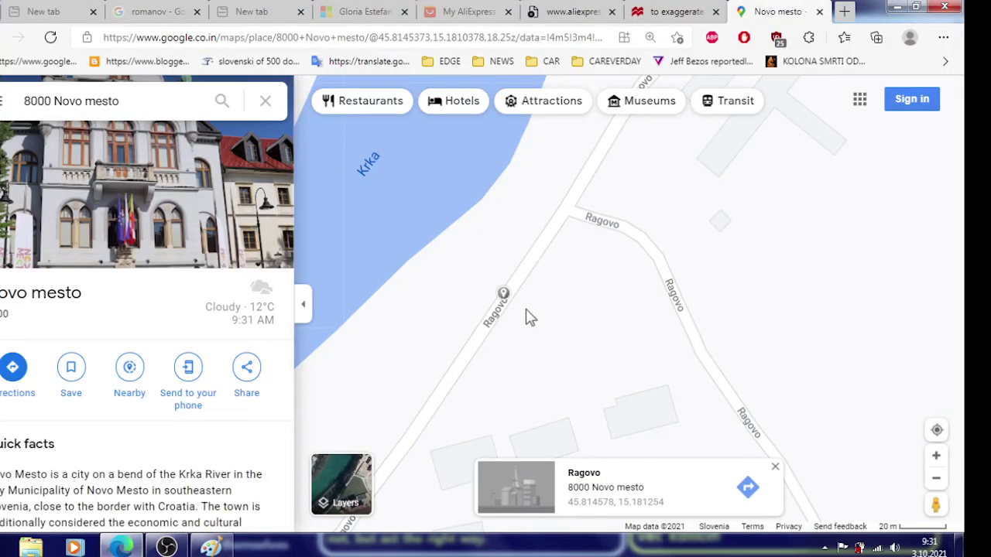
{"action": "scroll", "coordinate": [526, 317], "scroll_direction": "up", "scroll_amount": 2}
{"action": "scroll", "coordinate": [498, 369], "scroll_direction": "up", "scroll_amount": 1}
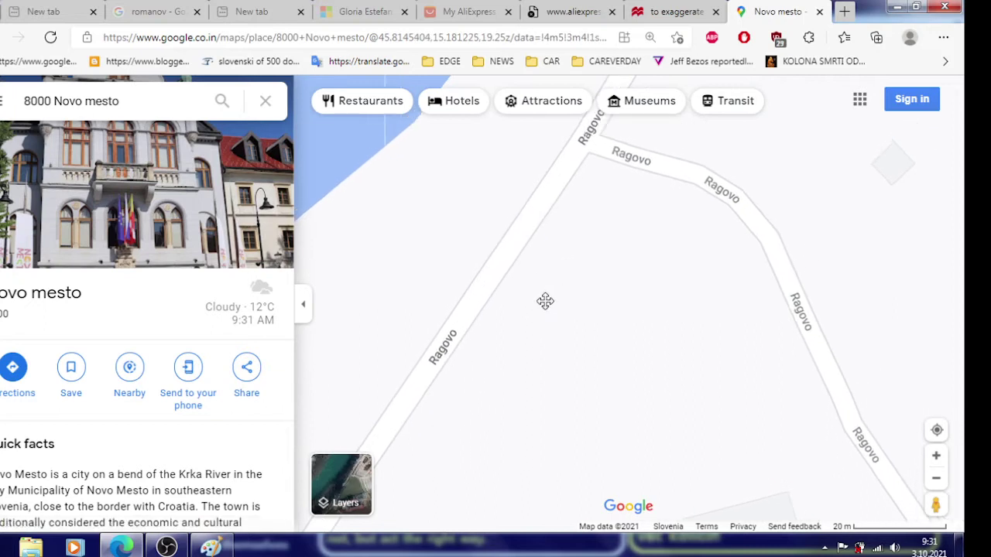
{"action": "left_click_drag", "start_coordinate": [545, 301], "coordinate": [469, 427]}
{"action": "left_click_drag", "start_coordinate": [611, 219], "coordinate": [500, 418]}
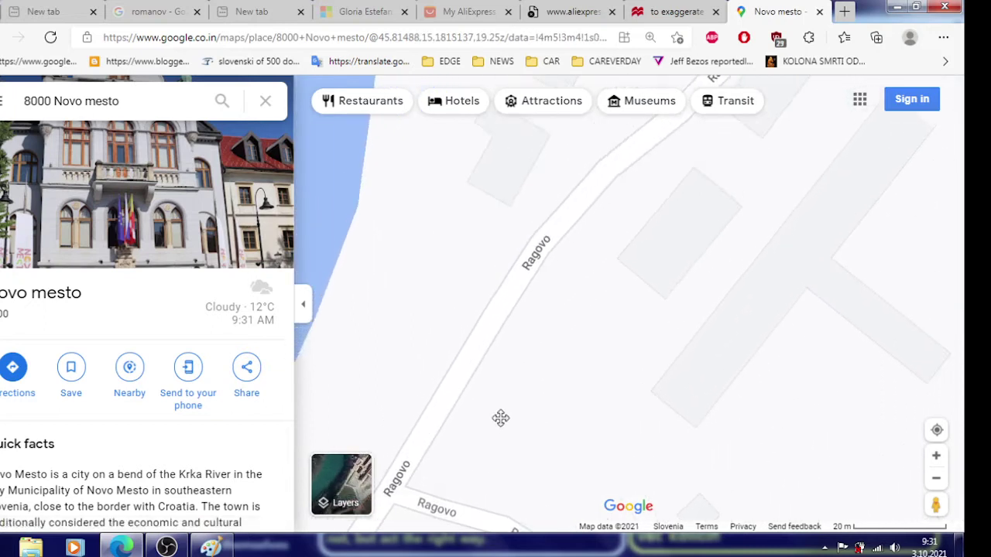
{"action": "mouse_move", "coordinate": [655, 214]}
{"action": "left_mouse_down"}
{"action": "mouse_move", "coordinate": [542, 376]}
{"action": "mouse_move", "coordinate": [694, 240]}
{"action": "mouse_move", "coordinate": [670, 295]}
{"action": "left_mouse_up"}
{"action": "left_click_drag", "start_coordinate": [713, 234], "coordinate": [641, 315]}
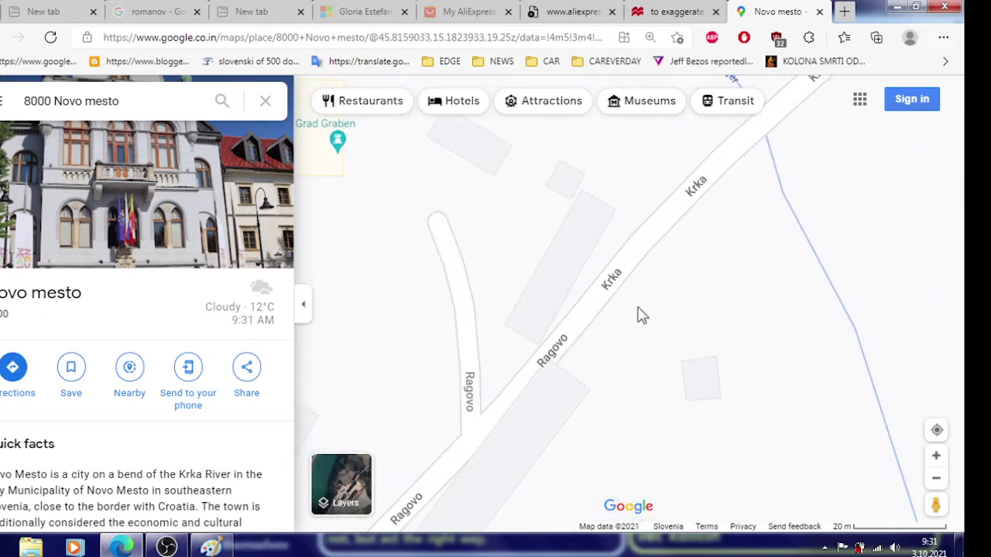
{"action": "scroll", "coordinate": [641, 315], "scroll_direction": "down", "scroll_amount": 1}
{"action": "left_click_drag", "start_coordinate": [709, 261], "coordinate": [755, 379]}
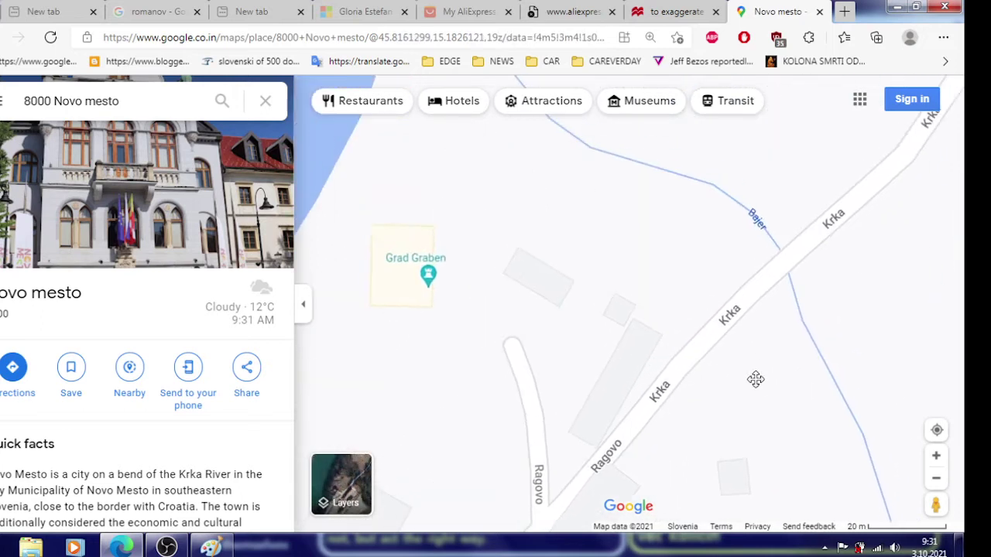
{"action": "left_click_drag", "start_coordinate": [753, 229], "coordinate": [672, 285]}
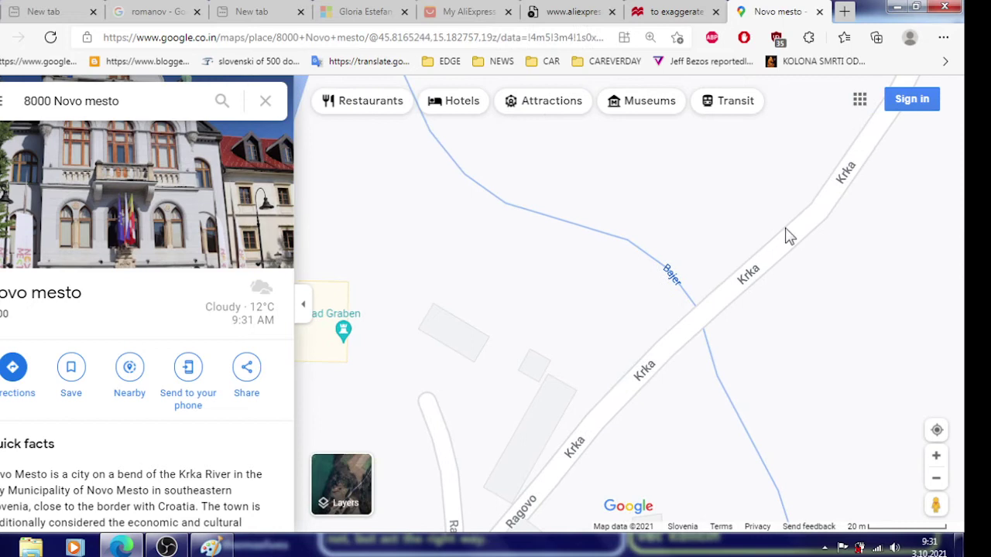
{"action": "left_click_drag", "start_coordinate": [788, 236], "coordinate": [586, 365]}
{"action": "left_click_drag", "start_coordinate": [726, 210], "coordinate": [643, 411]}
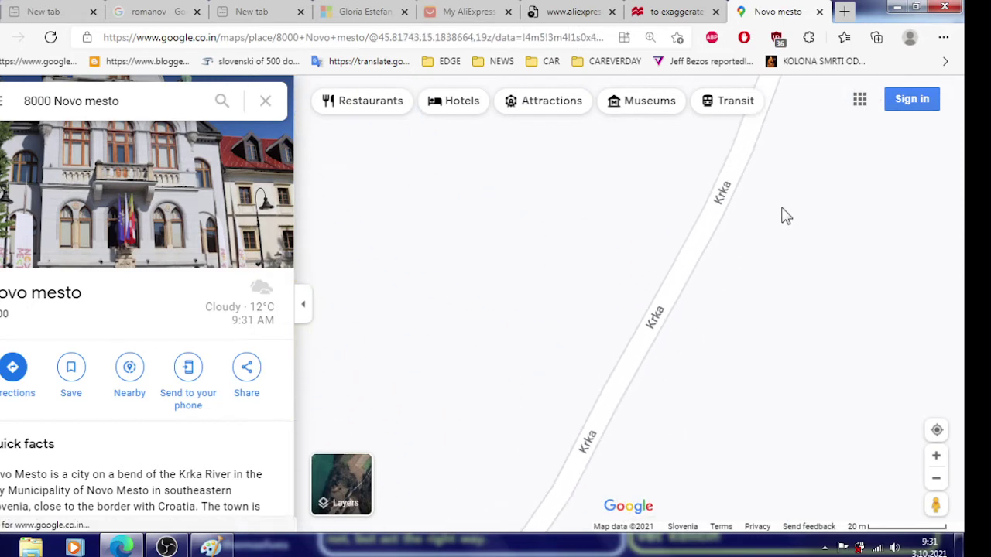
{"action": "left_click_drag", "start_coordinate": [782, 216], "coordinate": [697, 371]}
{"action": "mouse_move", "coordinate": [769, 192]}
{"action": "left_mouse_down"}
{"action": "mouse_move", "coordinate": [692, 363]}
{"action": "mouse_move", "coordinate": [758, 349]}
{"action": "mouse_move", "coordinate": [626, 426]}
{"action": "left_mouse_up"}
{"action": "left_click_drag", "start_coordinate": [779, 239], "coordinate": [673, 394]}
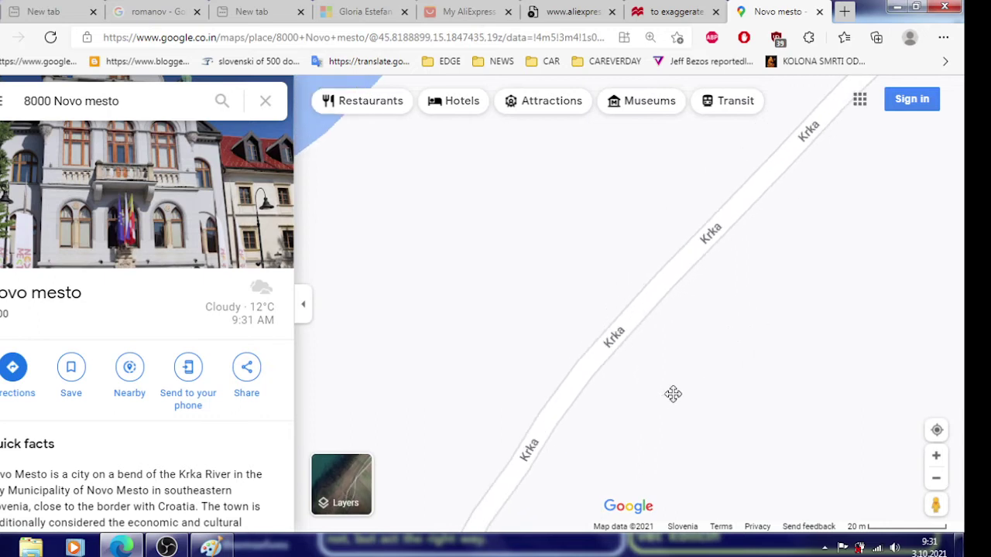
{"action": "mouse_move", "coordinate": [842, 203]}
{"action": "left_mouse_down"}
{"action": "mouse_move", "coordinate": [747, 298]}
{"action": "mouse_move", "coordinate": [673, 303]}
{"action": "mouse_move", "coordinate": [685, 437]}
{"action": "left_mouse_up"}
{"action": "scroll", "coordinate": [614, 276], "scroll_direction": "up", "scroll_amount": 2}
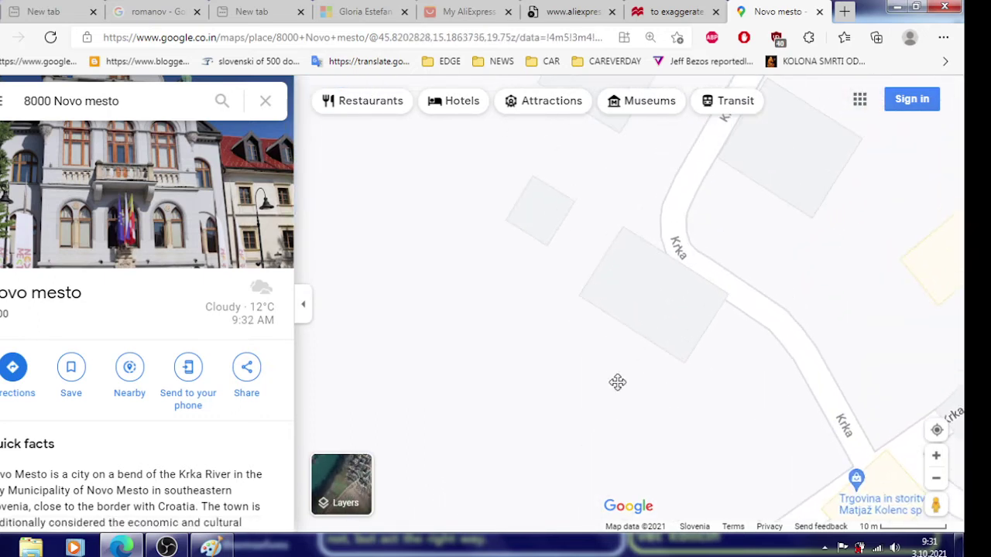
{"action": "left_click_drag", "start_coordinate": [617, 382], "coordinate": [614, 270]}
{"action": "mouse_move", "coordinate": [770, 380]}
{"action": "left_mouse_down"}
{"action": "mouse_move", "coordinate": [607, 290]}
{"action": "mouse_move", "coordinate": [609, 228]}
{"action": "left_mouse_up"}
{"action": "scroll", "coordinate": [608, 290], "scroll_direction": "down", "scroll_amount": 5}
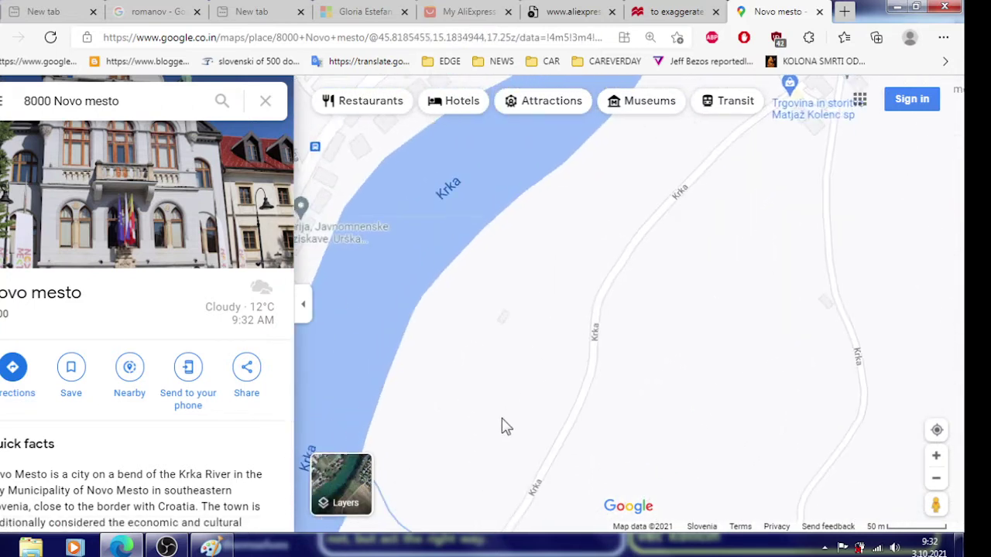
{"action": "left_click_drag", "start_coordinate": [505, 426], "coordinate": [553, 274]}
{"action": "scroll", "coordinate": [465, 405], "scroll_direction": "up", "scroll_amount": 2}
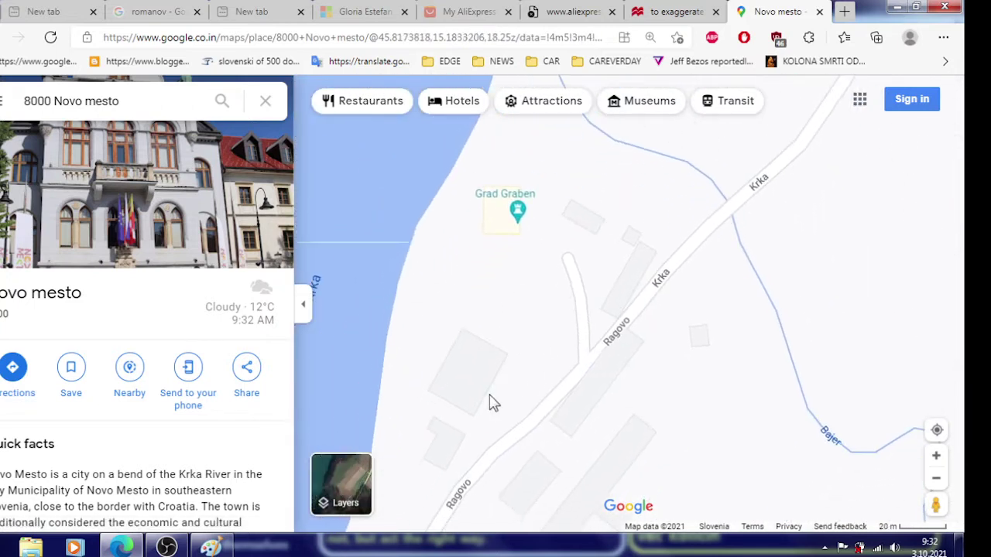
{"action": "left_click_drag", "start_coordinate": [493, 403], "coordinate": [603, 214]}
{"action": "mouse_move", "coordinate": [483, 403]}
{"action": "left_mouse_down"}
{"action": "mouse_move", "coordinate": [508, 365]}
{"action": "mouse_move", "coordinate": [535, 261]}
{"action": "left_mouse_up"}
{"action": "left_click_drag", "start_coordinate": [449, 410], "coordinate": [531, 320]}
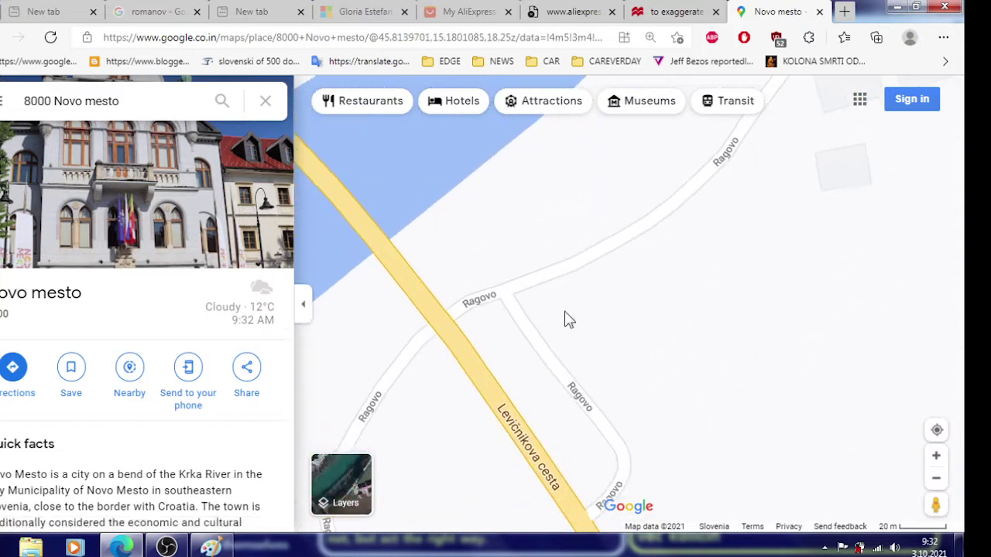
{"action": "mouse_move", "coordinate": [449, 382]}
{"action": "left_mouse_down"}
{"action": "mouse_move", "coordinate": [597, 256]}
{"action": "mouse_move", "coordinate": [561, 316]}
{"action": "left_mouse_up"}
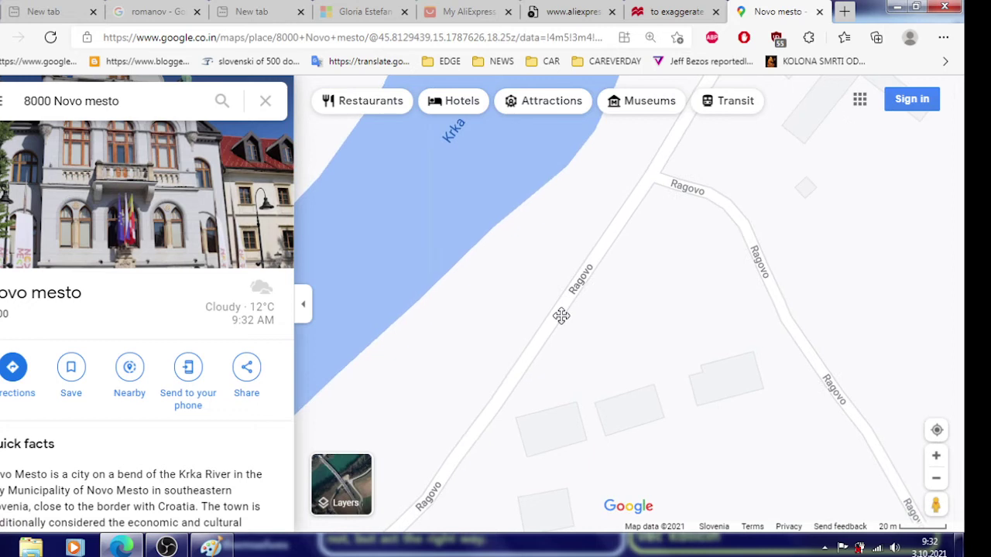
{"action": "scroll", "coordinate": [529, 316], "scroll_direction": "up", "scroll_amount": 2}
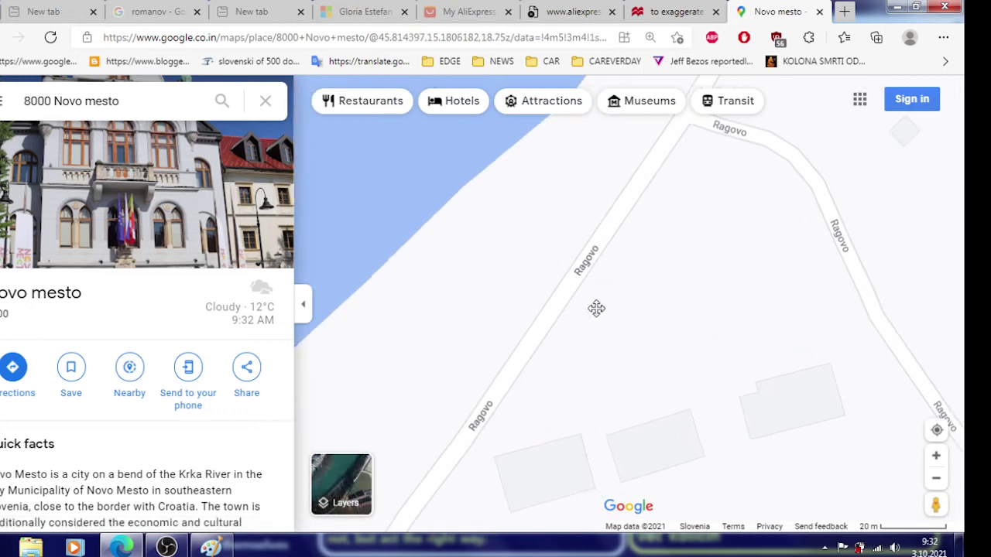
Return to the Paint sketch and erase stray specks inside the forked figure
{"action": "left_click", "coordinate": [214, 547]}
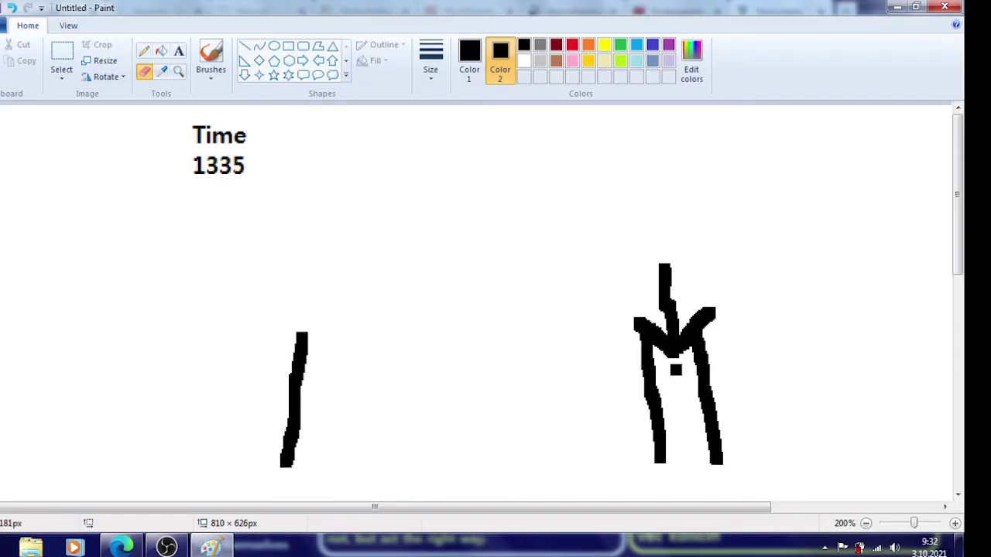
{"action": "left_click_drag", "start_coordinate": [670, 368], "coordinate": [663, 361]}
Draw a black bus rectangle between the left line and the forked figure
{"action": "left_click", "coordinate": [288, 46]}
{"action": "mouse_move", "coordinate": [455, 321]}
{"action": "left_mouse_down"}
{"action": "mouse_move", "coordinate": [649, 466]}
{"action": "mouse_move", "coordinate": [645, 458]}
{"action": "left_mouse_up"}
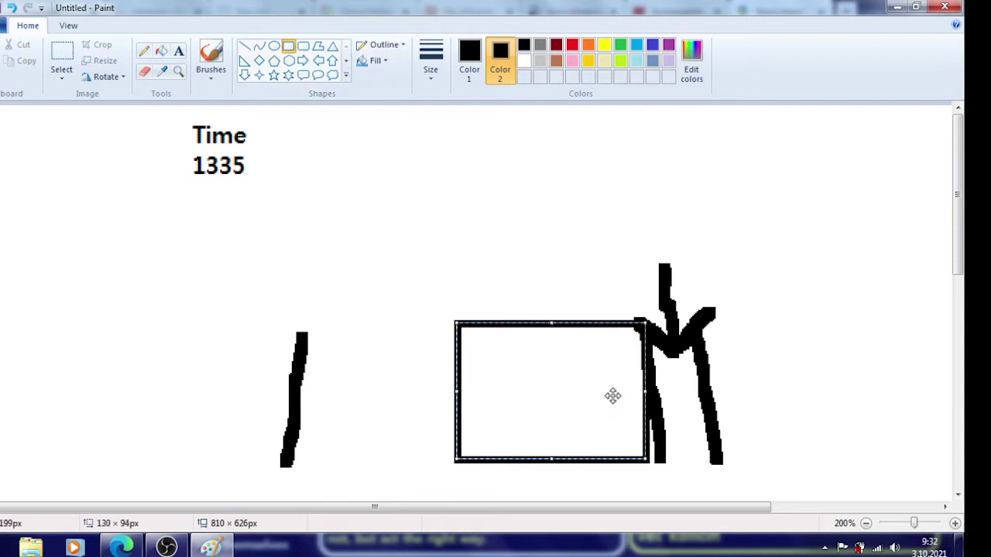
{"action": "left_click", "coordinate": [583, 278]}
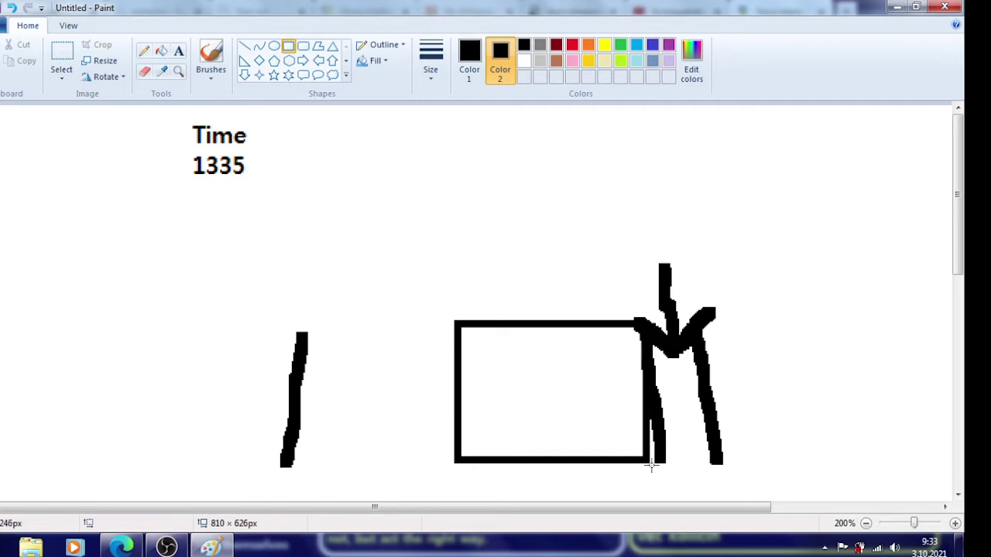
Bring the OBS Studio window to the front, leaving the sketch unchanged
{"action": "left_click", "coordinate": [167, 548]}
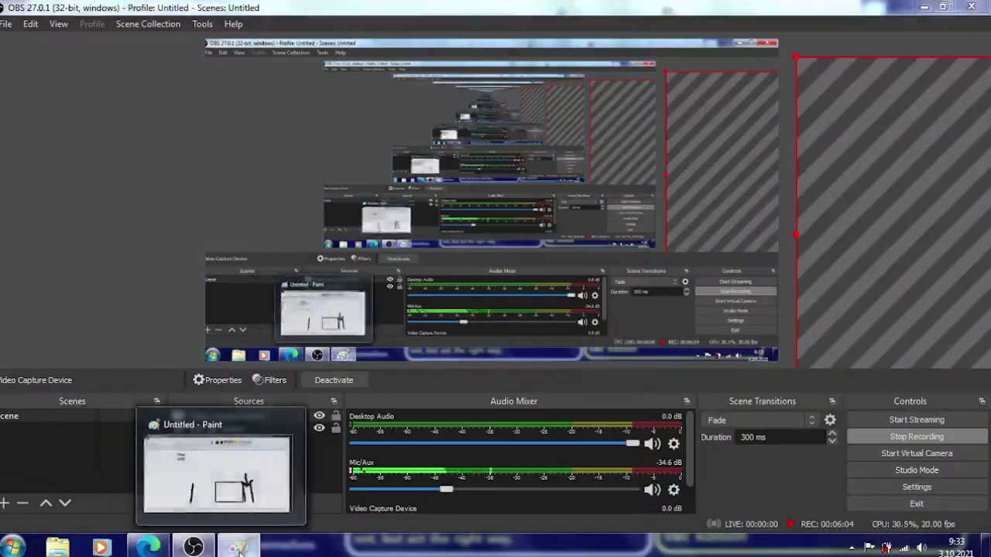
Back in Paint, draw an Up Arrow shape over the top of the bus rectangle
{"action": "left_click", "coordinate": [240, 550]}
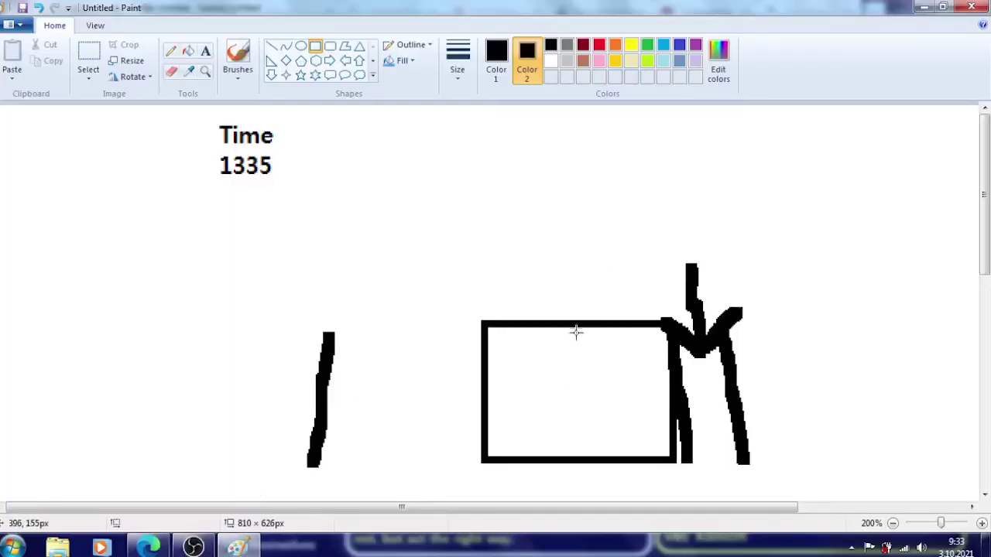
{"action": "left_click", "coordinate": [359, 60]}
{"action": "left_click_drag", "start_coordinate": [568, 272], "coordinate": [611, 401]}
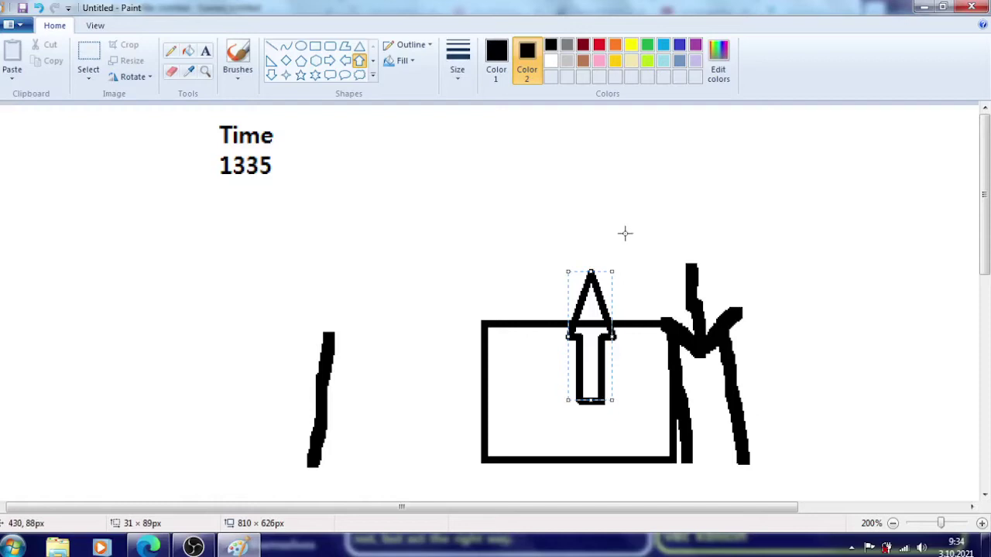
Minimize Paint to reveal the OBS Studio camera preview
{"action": "left_click", "coordinate": [238, 547]}
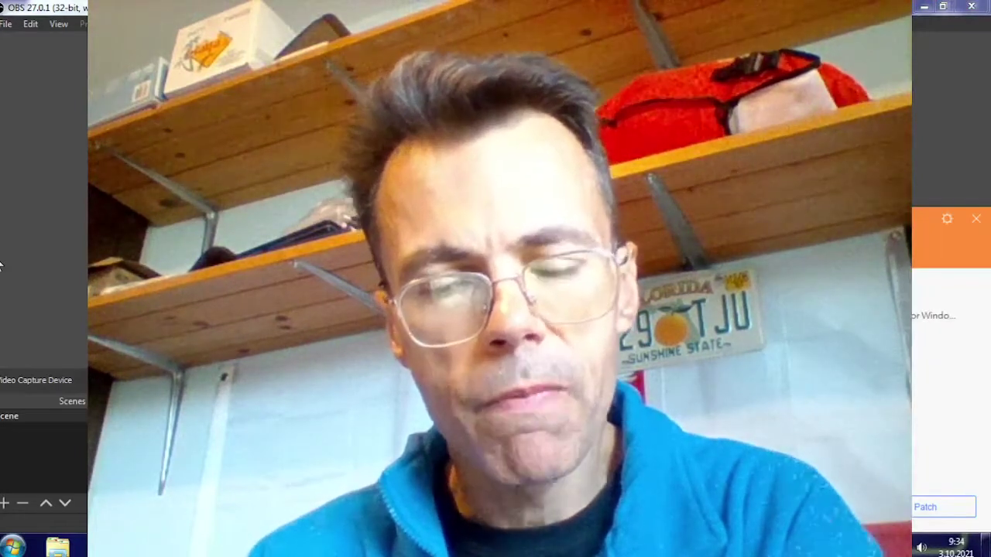
Close the popup panel on the right side of the Google Maps view
{"action": "left_click", "coordinate": [977, 220]}
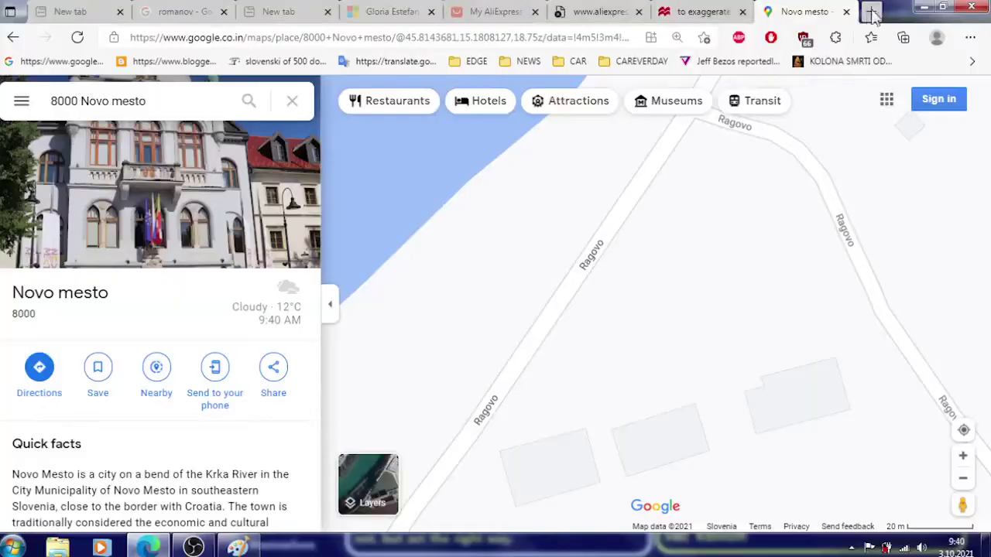
Open the Blogger dashboard in a new tab, skim the post text, then return to OBS
{"action": "left_click", "coordinate": [870, 12]}
{"action": "left_click", "coordinate": [136, 61]}
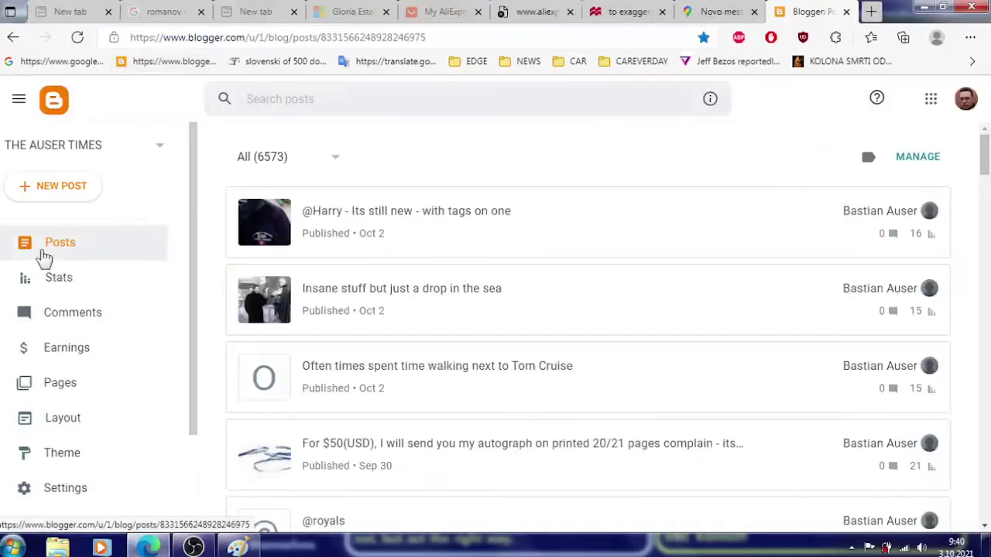
{"action": "scroll", "coordinate": [601, 296], "scroll_direction": "down", "scroll_amount": 1}
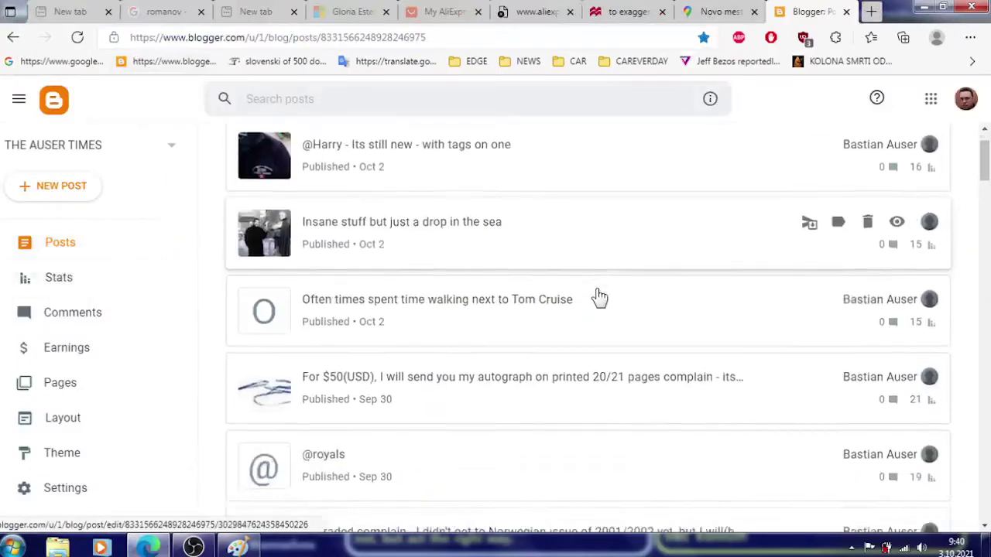
{"action": "scroll", "coordinate": [601, 296], "scroll_direction": "down", "scroll_amount": 2}
{"action": "scroll", "coordinate": [600, 296], "scroll_direction": "down", "scroll_amount": 1}
{"action": "scroll", "coordinate": [601, 297], "scroll_direction": "down", "scroll_amount": 1}
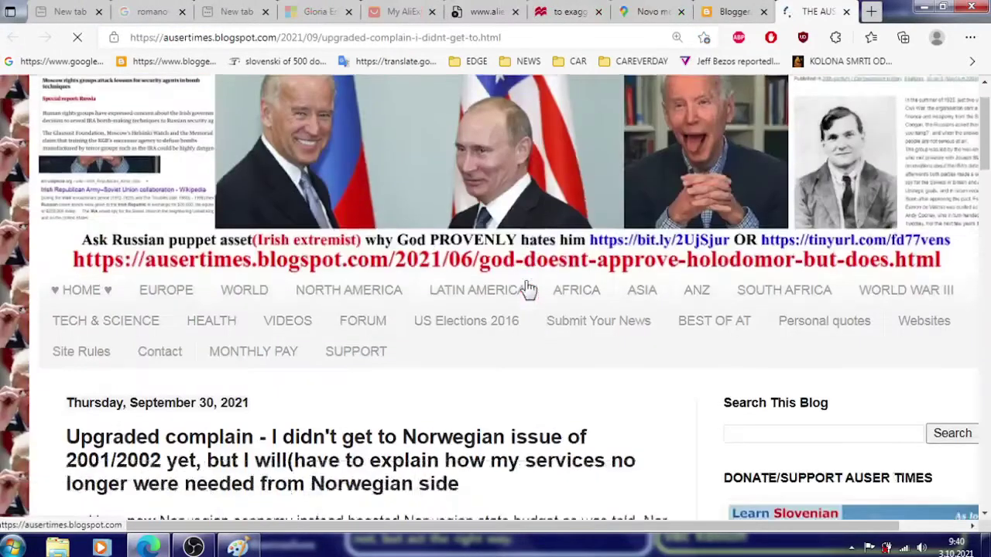
{"action": "scroll", "coordinate": [526, 289], "scroll_direction": "down", "scroll_amount": 3}
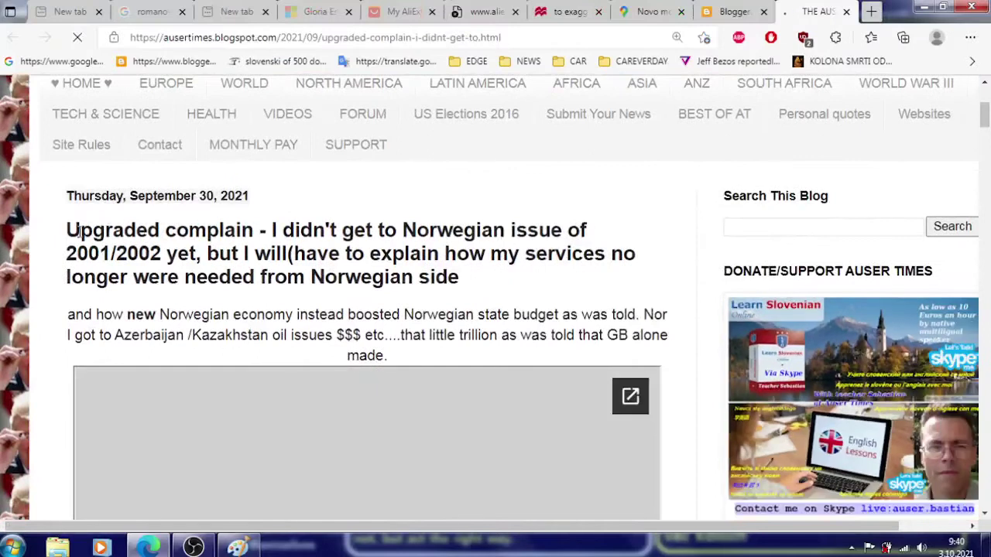
{"action": "left_click_drag", "start_coordinate": [68, 230], "coordinate": [509, 314]}
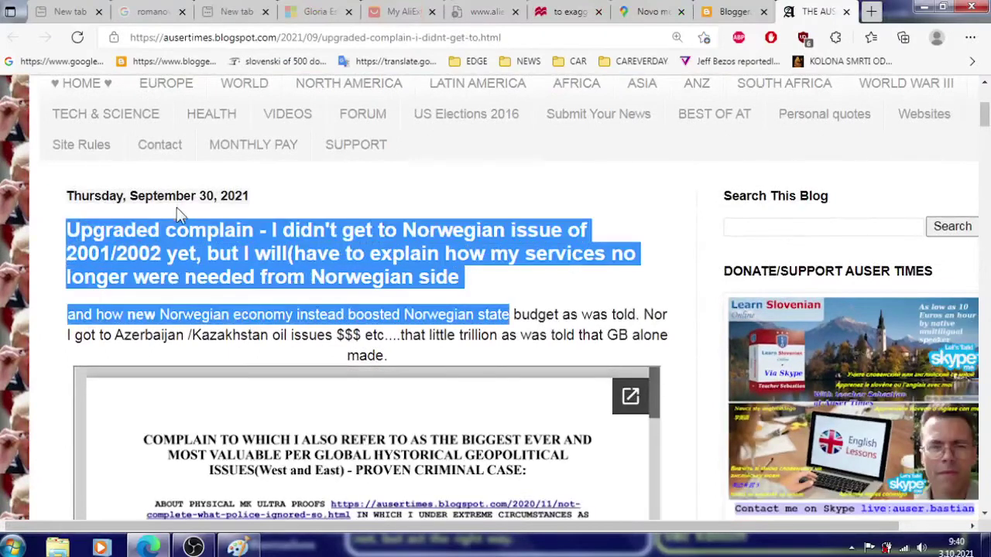
{"action": "left_click", "coordinate": [516, 254]}
{"action": "scroll", "coordinate": [655, 305], "scroll_direction": "down", "scroll_amount": 2}
{"action": "scroll", "coordinate": [681, 300], "scroll_direction": "down", "scroll_amount": 1}
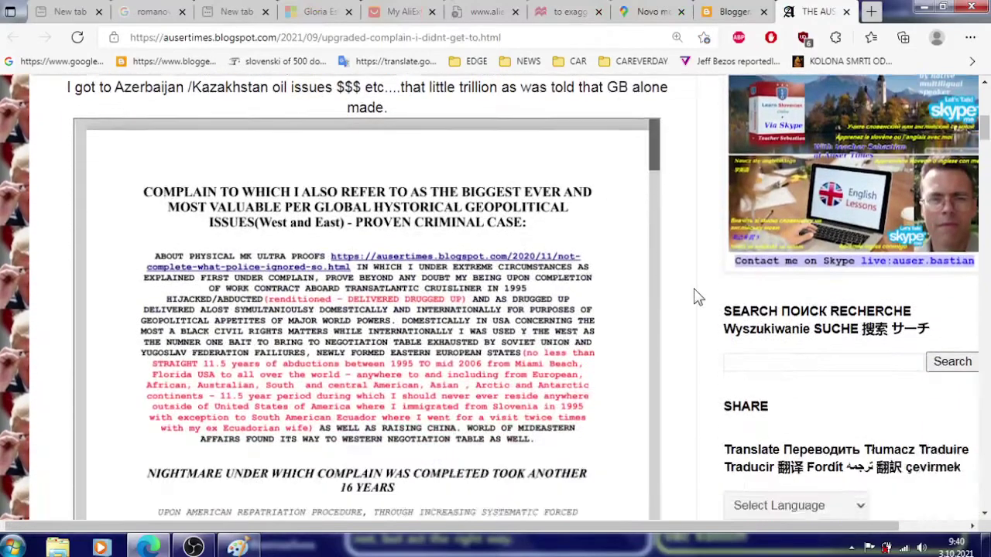
{"action": "scroll", "coordinate": [531, 291], "scroll_direction": "down", "scroll_amount": 2}
{"action": "scroll", "coordinate": [531, 290], "scroll_direction": "down", "scroll_amount": 2}
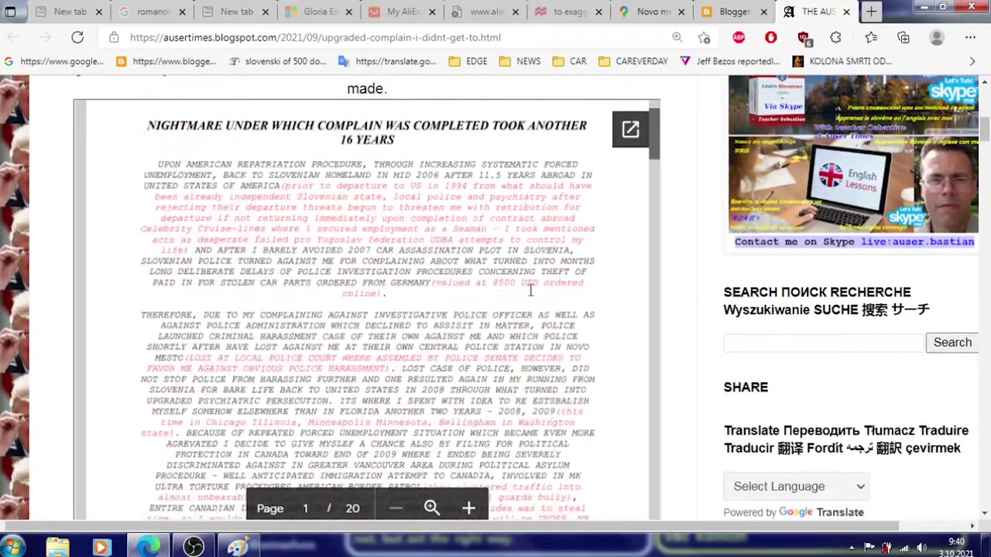
{"action": "scroll", "coordinate": [531, 291], "scroll_direction": "down", "scroll_amount": 2}
{"action": "scroll", "coordinate": [531, 290], "scroll_direction": "down", "scroll_amount": 1}
{"action": "scroll", "coordinate": [531, 290], "scroll_direction": "down", "scroll_amount": 3}
{"action": "scroll", "coordinate": [531, 291], "scroll_direction": "down", "scroll_amount": 2}
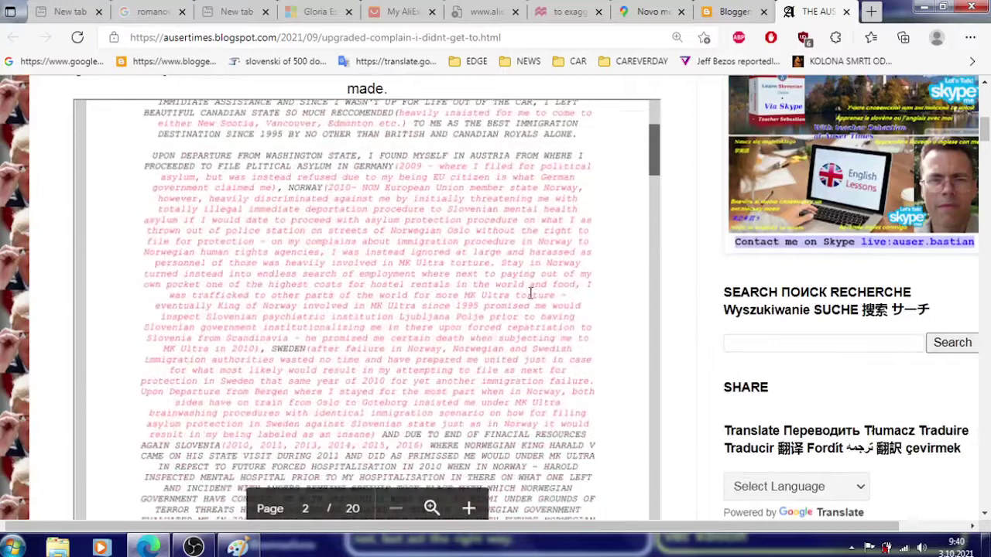
{"action": "scroll", "coordinate": [531, 292], "scroll_direction": "down", "scroll_amount": 3}
{"action": "scroll", "coordinate": [531, 292], "scroll_direction": "down", "scroll_amount": 2}
{"action": "scroll", "coordinate": [531, 293], "scroll_direction": "down", "scroll_amount": 3}
{"action": "scroll", "coordinate": [531, 292], "scroll_direction": "down", "scroll_amount": 2}
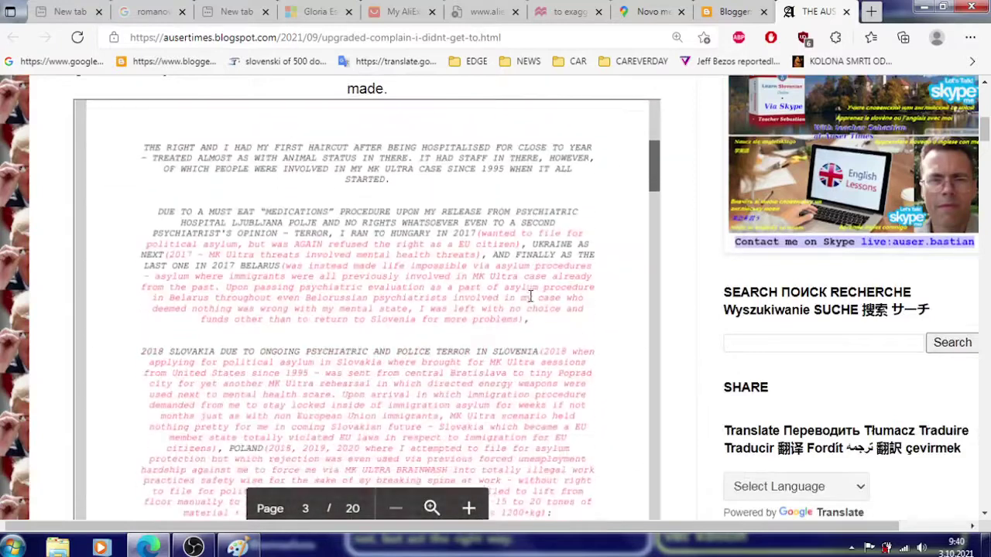
{"action": "scroll", "coordinate": [531, 297], "scroll_direction": "down", "scroll_amount": 3}
{"action": "scroll", "coordinate": [531, 296], "scroll_direction": "down", "scroll_amount": 3}
{"action": "scroll", "coordinate": [531, 296], "scroll_direction": "down", "scroll_amount": 3}
{"action": "scroll", "coordinate": [531, 297], "scroll_direction": "down", "scroll_amount": 3}
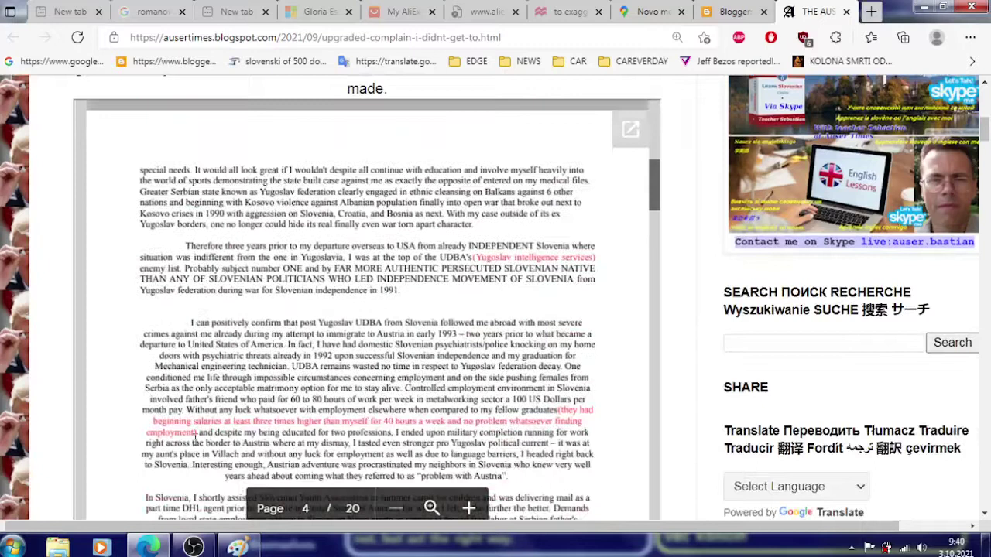
{"action": "mouse_move", "coordinate": [193, 548]}
{"action": "left_click", "coordinate": [198, 537]}
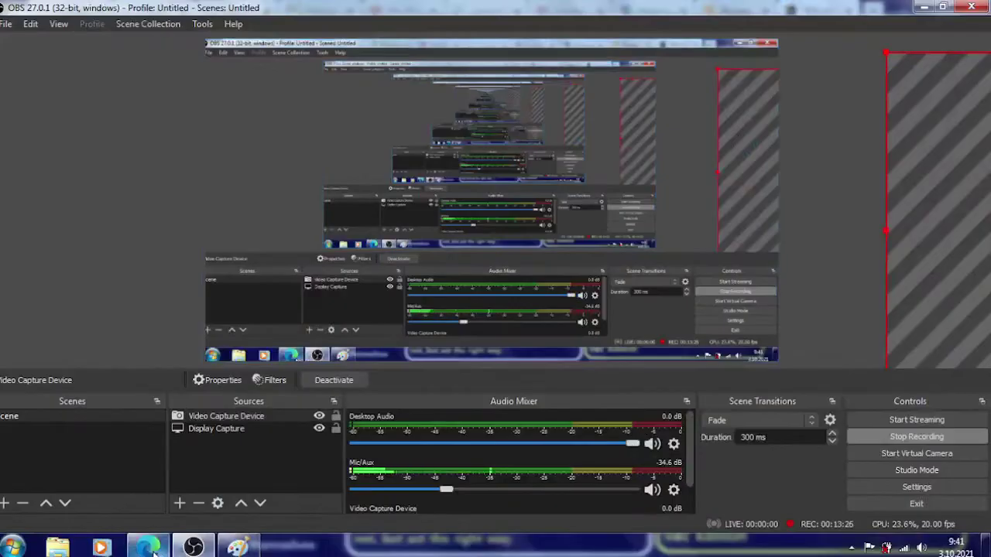
In a new Edge tab, Google 'netes', then rerun the corrected search for 'nettes'
{"action": "left_click", "coordinate": [152, 549]}
{"action": "key", "text": "ctrl+t"}
{"action": "left_click", "coordinate": [53, 65]}
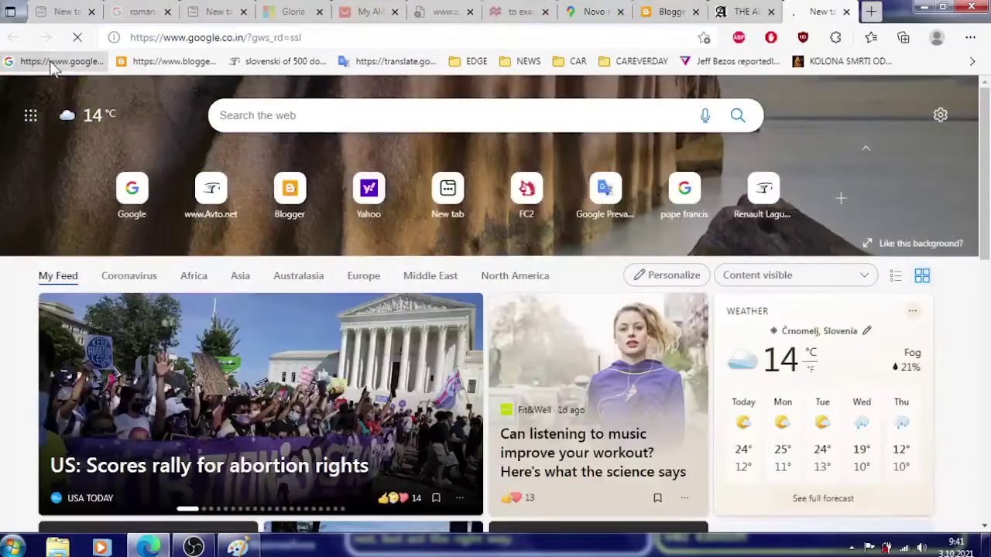
{"action": "type", "text": "ne"}
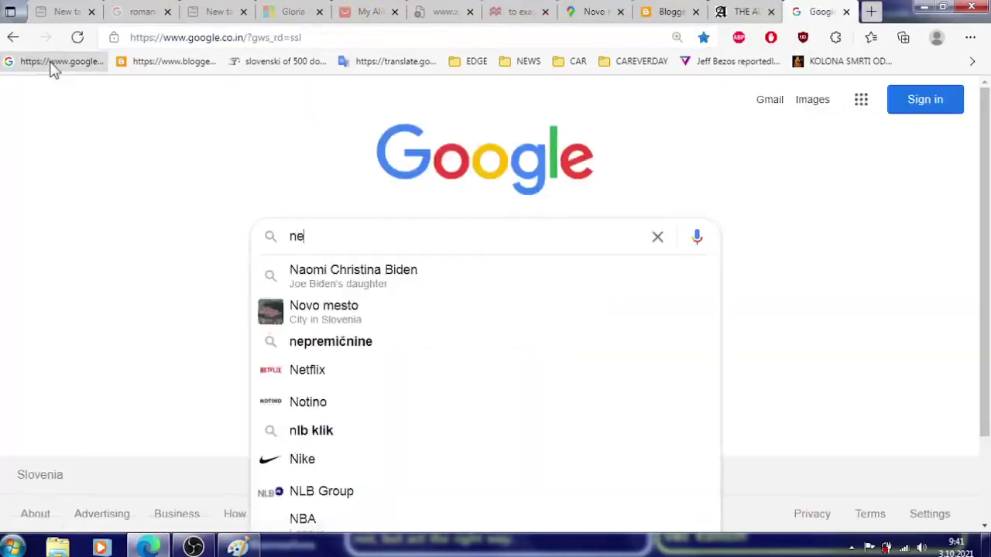
{"action": "type", "text": "tes"}
{"action": "key", "text": "Return"}
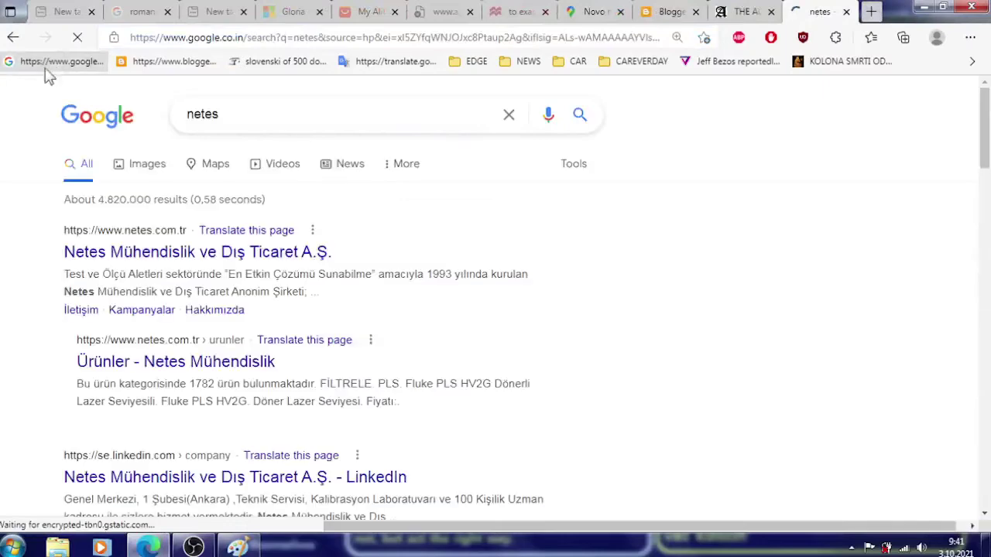
{"action": "left_click", "coordinate": [211, 117]}
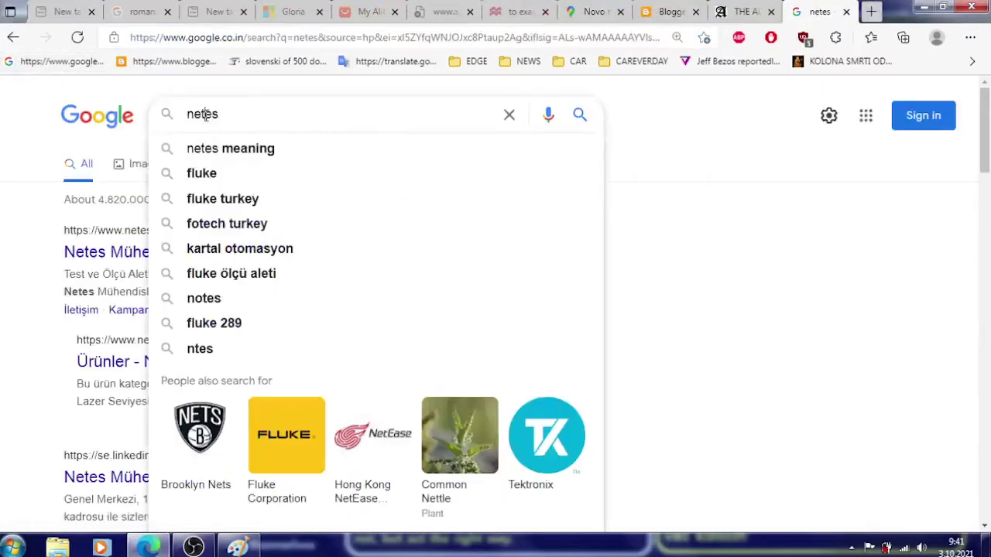
{"action": "type", "text": "t"}
{"action": "key", "text": "Return"}
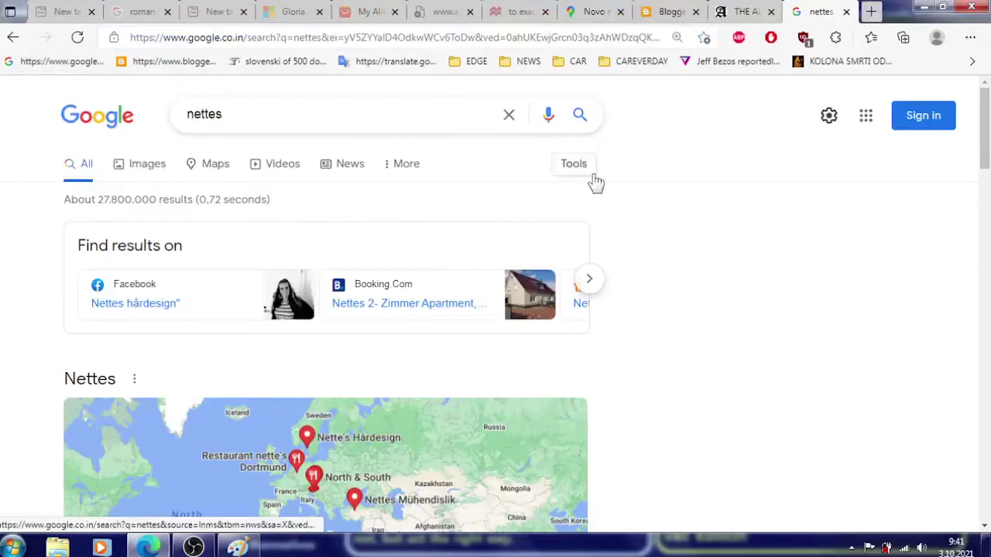
Search Google Images for 'koprive' and enlarge one nettle photo in the preview
{"action": "left_click", "coordinate": [143, 163]}
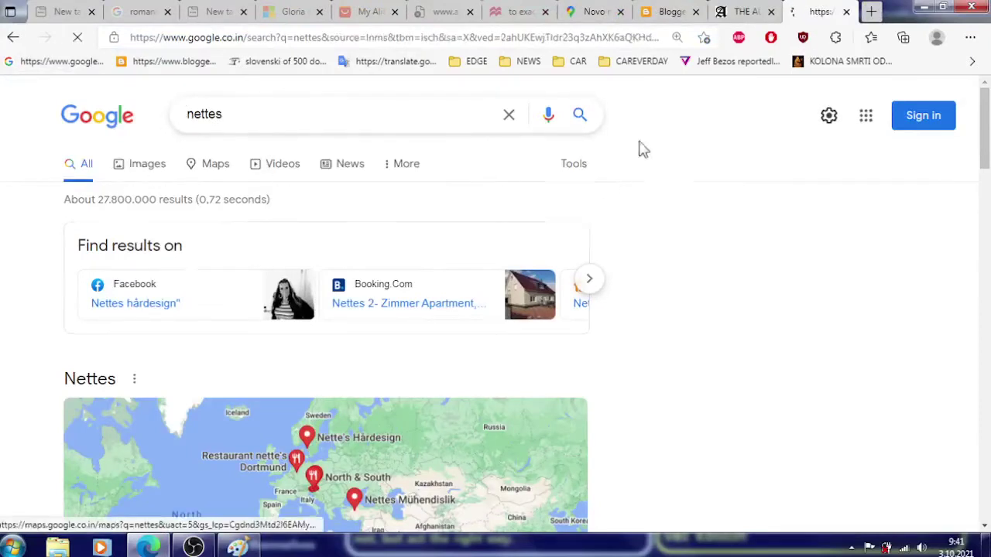
{"action": "scroll", "coordinate": [521, 228], "scroll_direction": "down", "scroll_amount": 4}
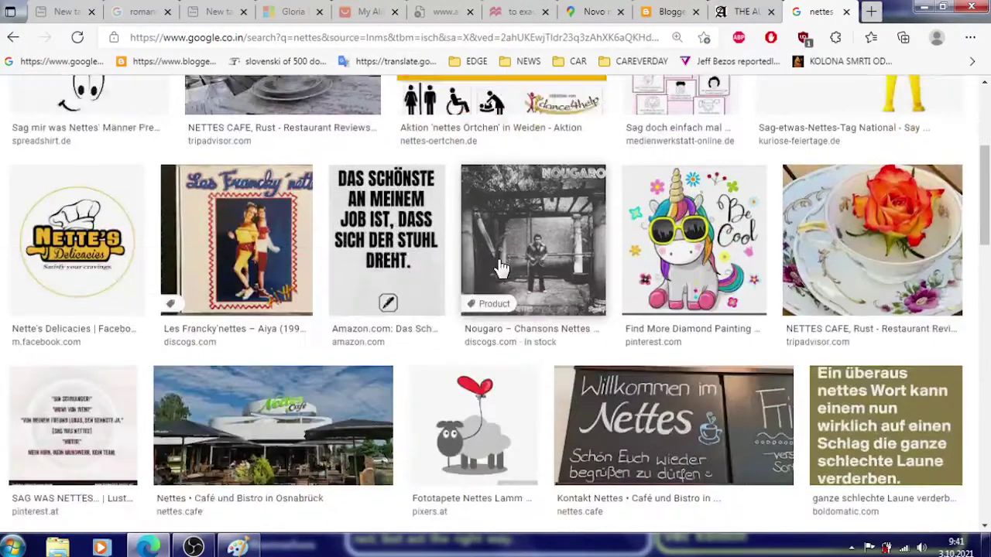
{"action": "scroll", "coordinate": [500, 270], "scroll_direction": "down", "scroll_amount": 3}
{"action": "scroll", "coordinate": [432, 290], "scroll_direction": "up", "scroll_amount": 5}
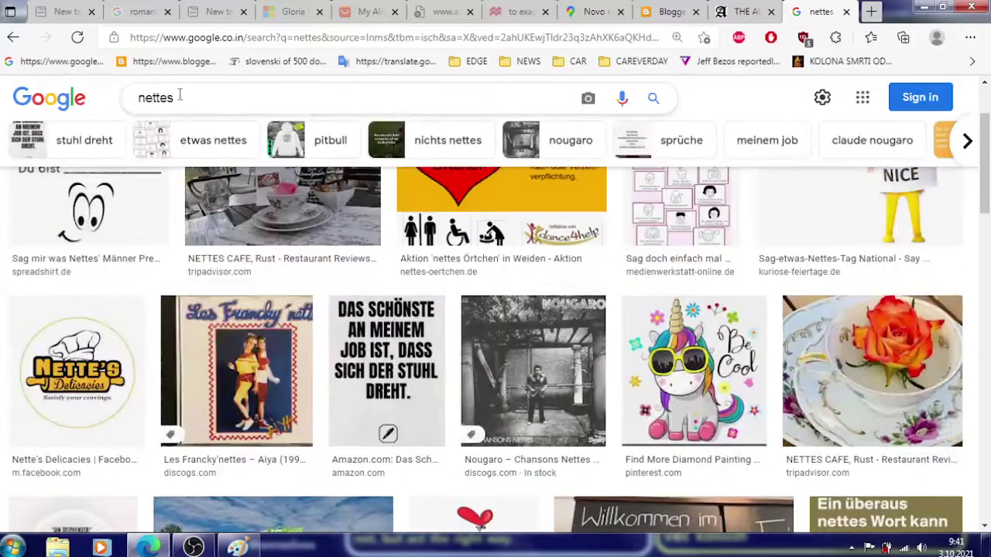
{"action": "left_click_drag", "start_coordinate": [181, 98], "coordinate": [101, 98]}
{"action": "type", "text": "kop"}
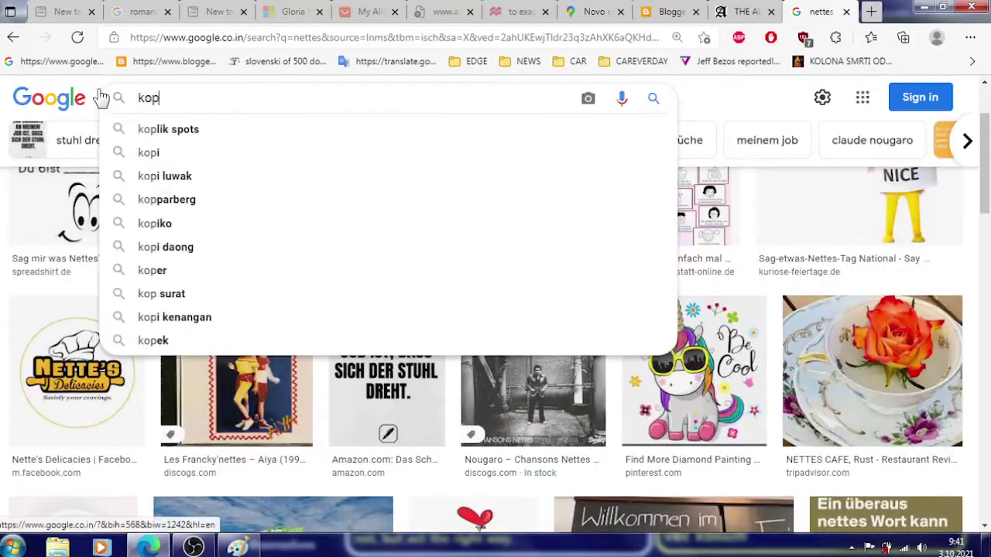
{"action": "type", "text": "\"kopri\"[3:]ve"}
{"action": "key", "text": "Return"}
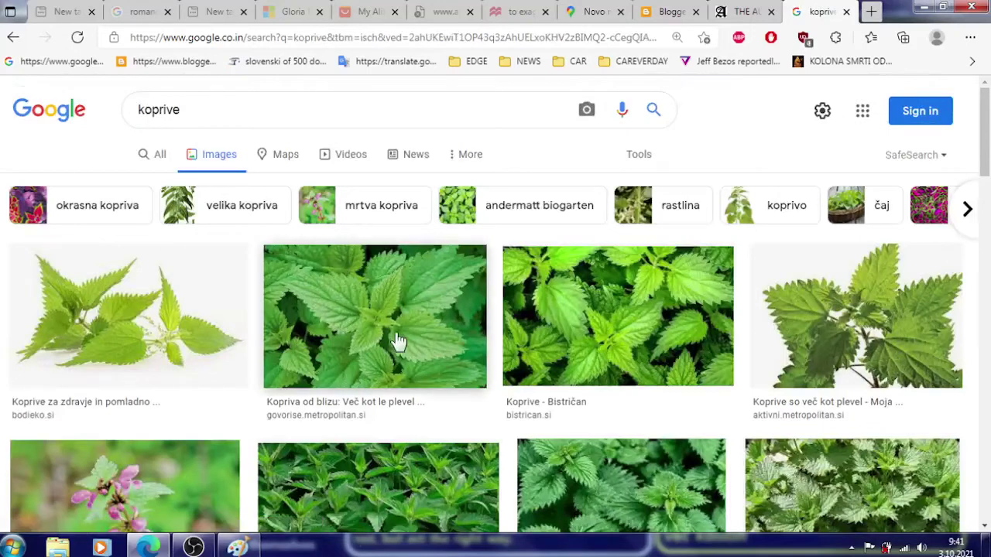
{"action": "left_click", "coordinate": [600, 295]}
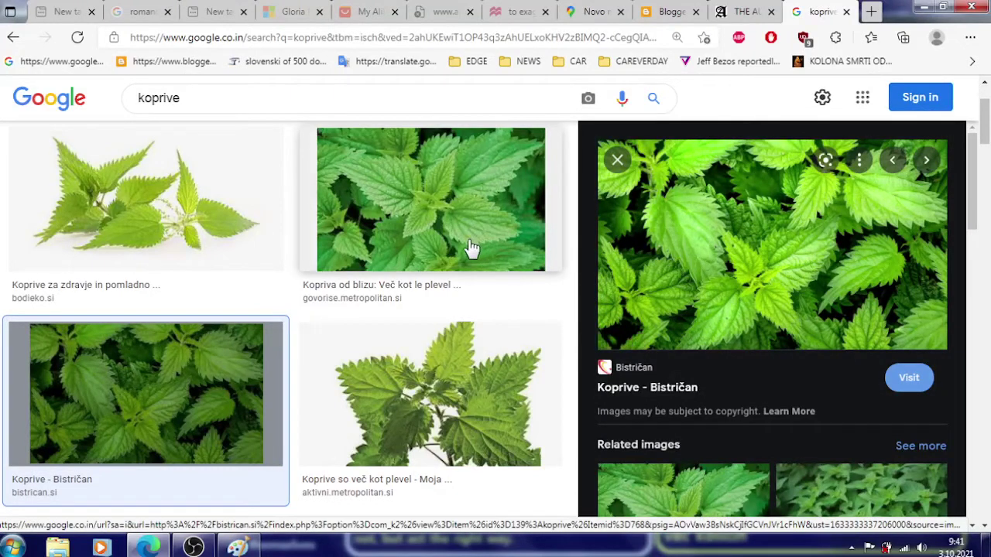
{"action": "left_click", "coordinate": [194, 547]}
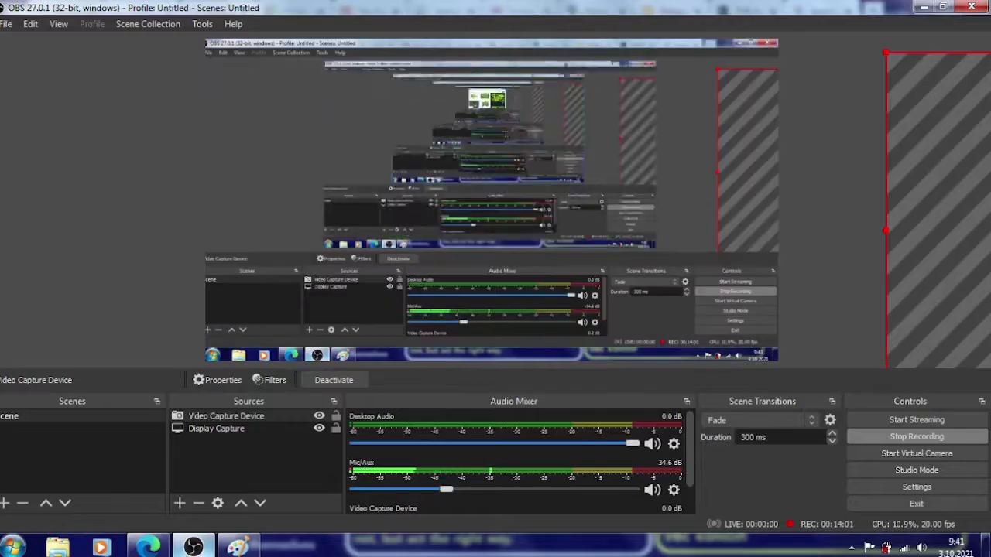